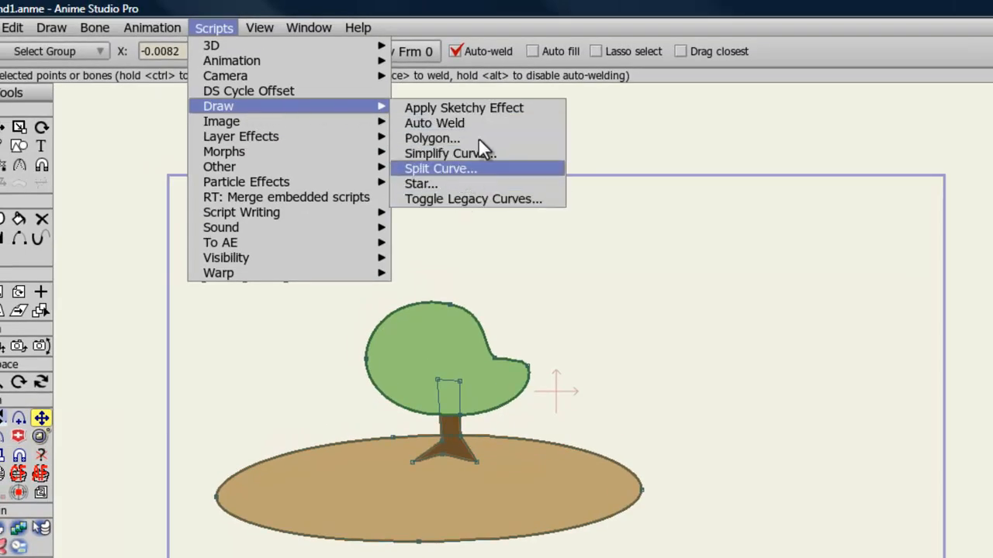
# Step: Reshape the small open curve above the tree into two rounded bumps by moving its peak and middle points
pyautogui.click(840, 150)
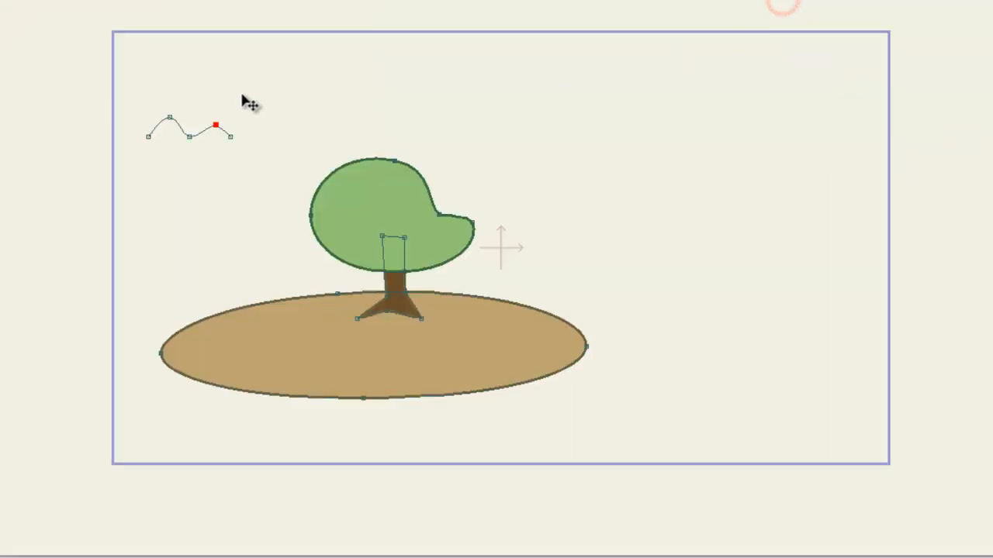
pyautogui.moveTo(216, 125)
pyautogui.mouseDown()
pyautogui.moveTo(170, 114)
pyautogui.moveTo(206, 123)
pyautogui.mouseUp()
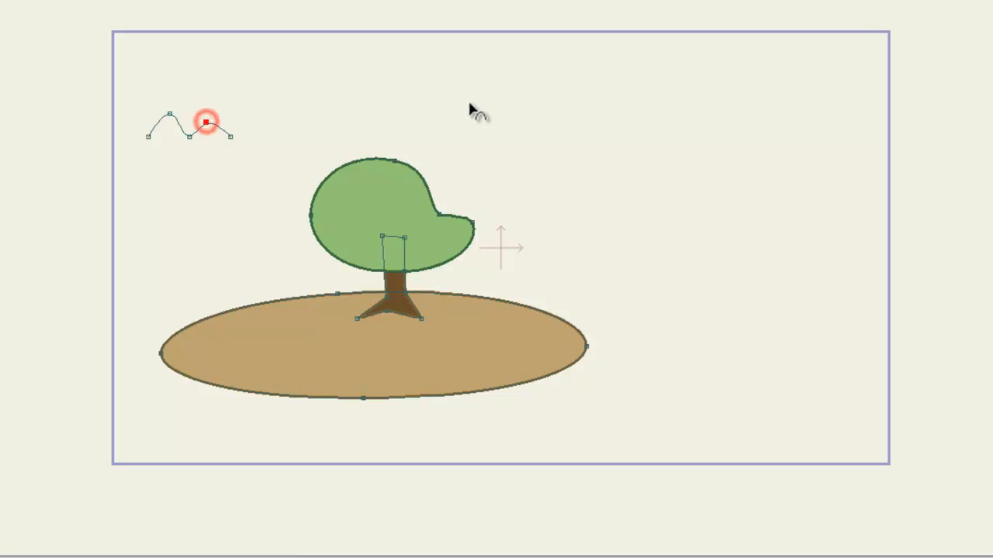
pyautogui.click(169, 114)
pyautogui.moveTo(170, 114); pyautogui.dragTo(174, 117)
pyautogui.click(189, 135)
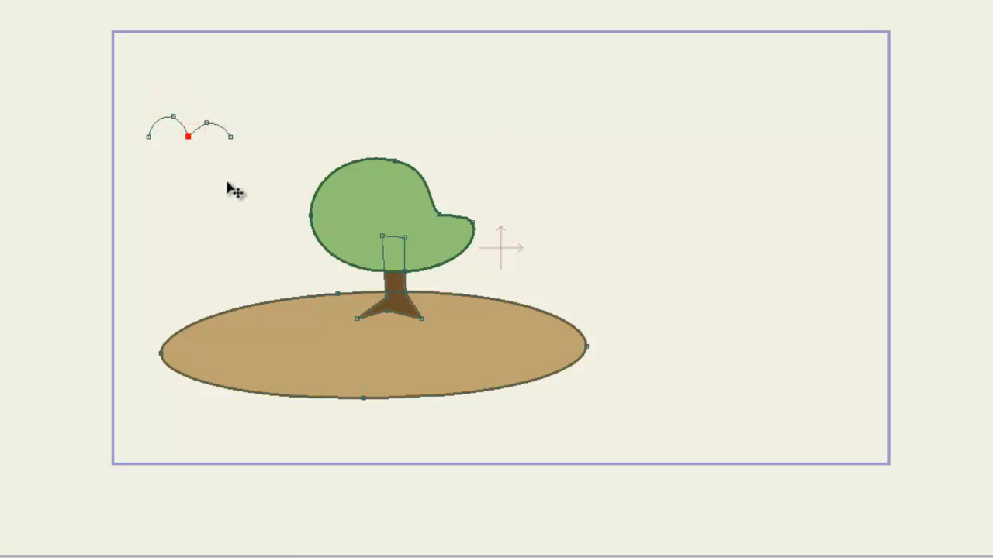
pyautogui.moveTo(200, 153); pyautogui.dragTo(206, 155)
pyautogui.click(258, 85)
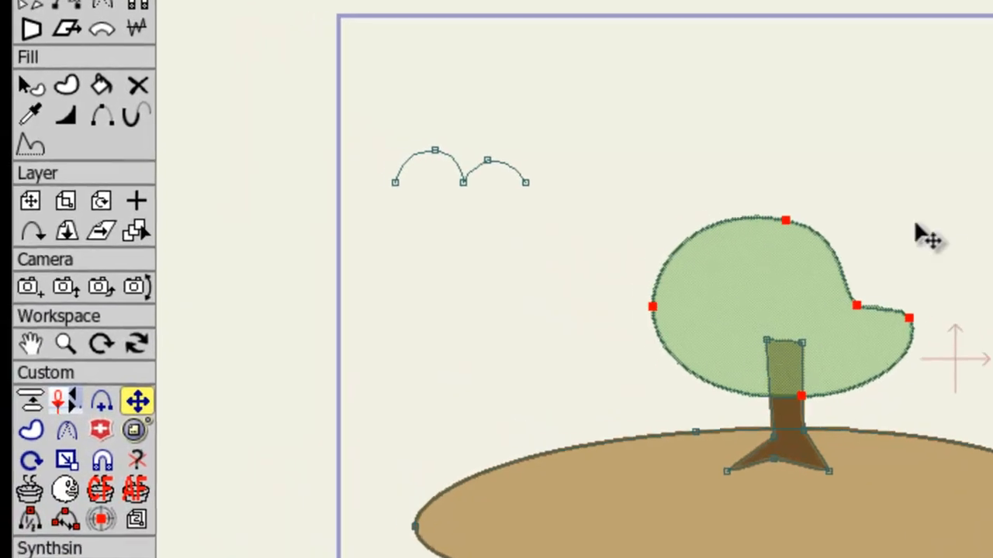
# Step: Select the foliage shape and apply the two-bump curve to its outline with the Curve Profile tool
pyautogui.click(496, 152)
pyautogui.doubleClick(848, 254)
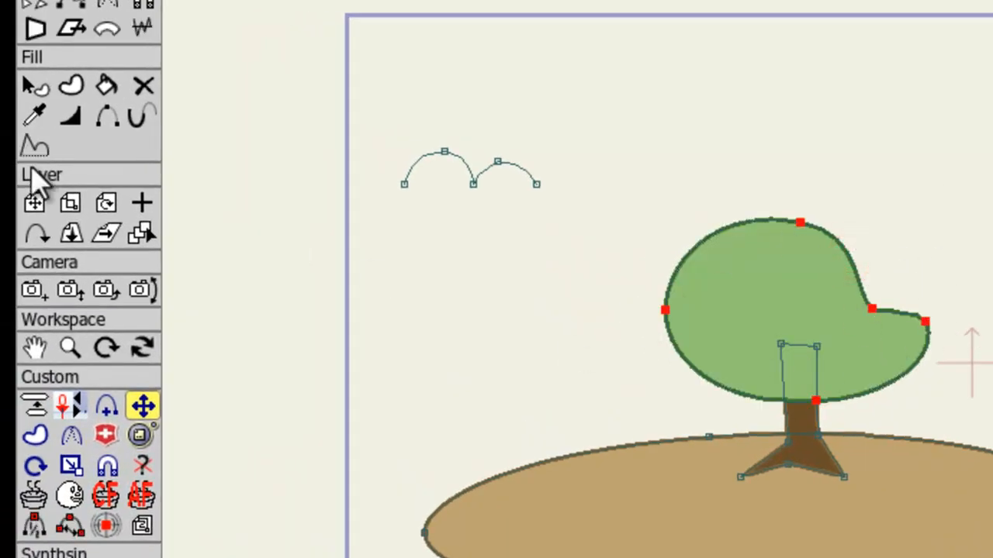
pyautogui.click(34, 146)
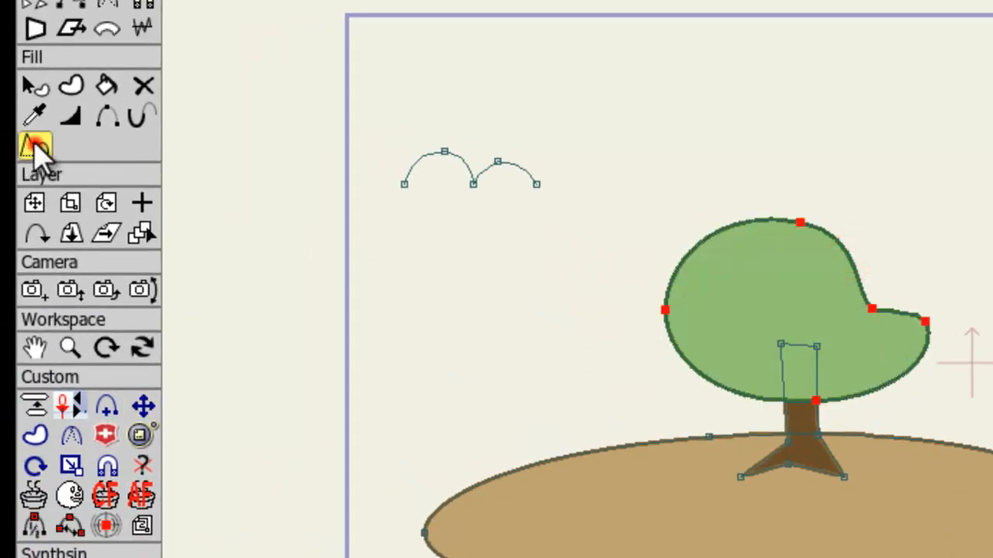
pyautogui.click(470, 168)
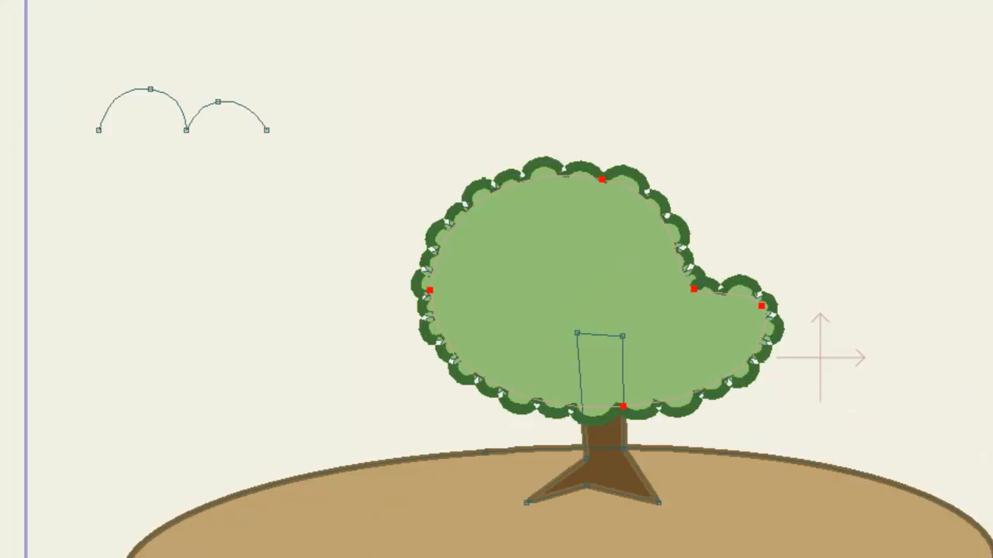
# Step: Try repeat counts of 1, 8 and 24 for the curve profile on the foliage
pyautogui.write('1')
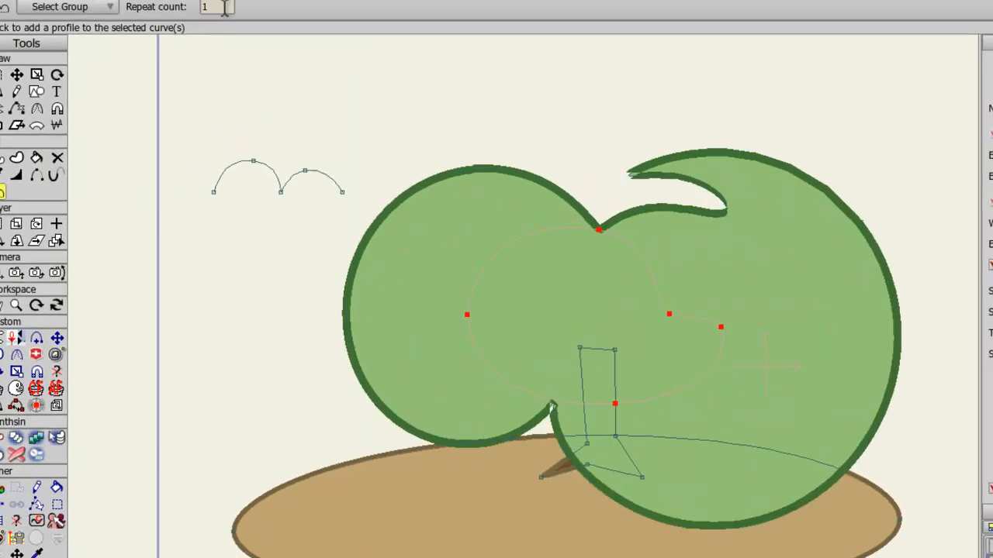
pyautogui.press('BackSpace')
pyautogui.write('8')
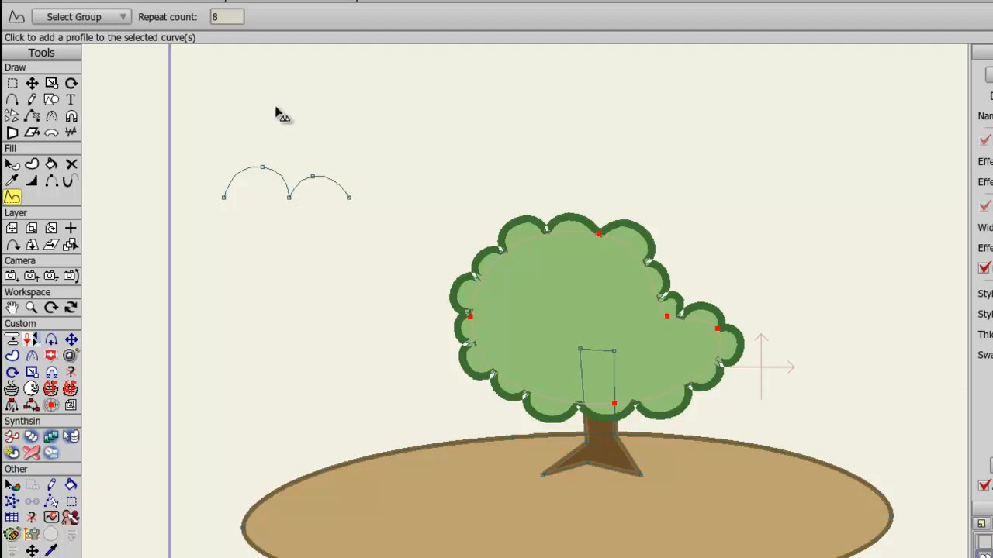
pyautogui.press('BackSpace')
pyautogui.write('30')
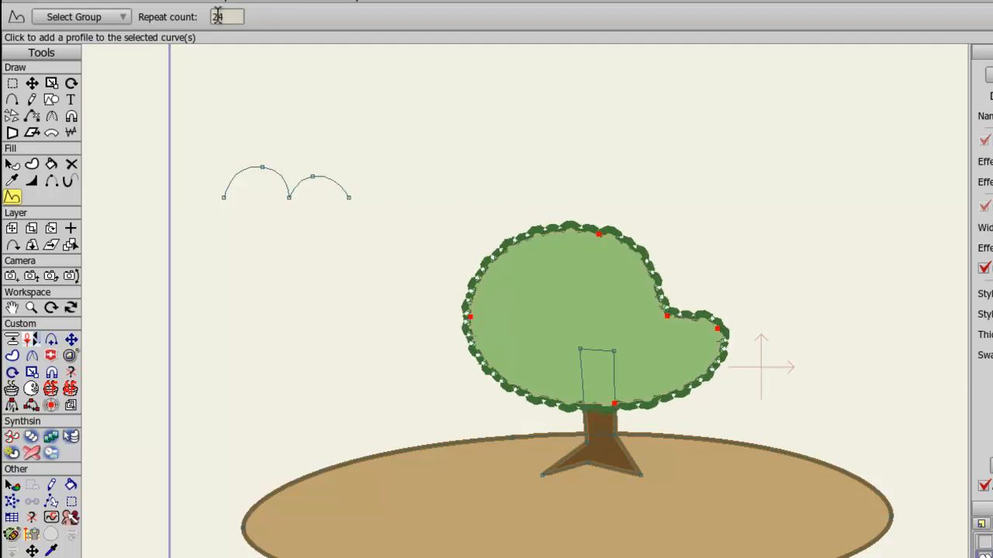
pyautogui.press('BackSpace')
pyautogui.press('BackSpace')
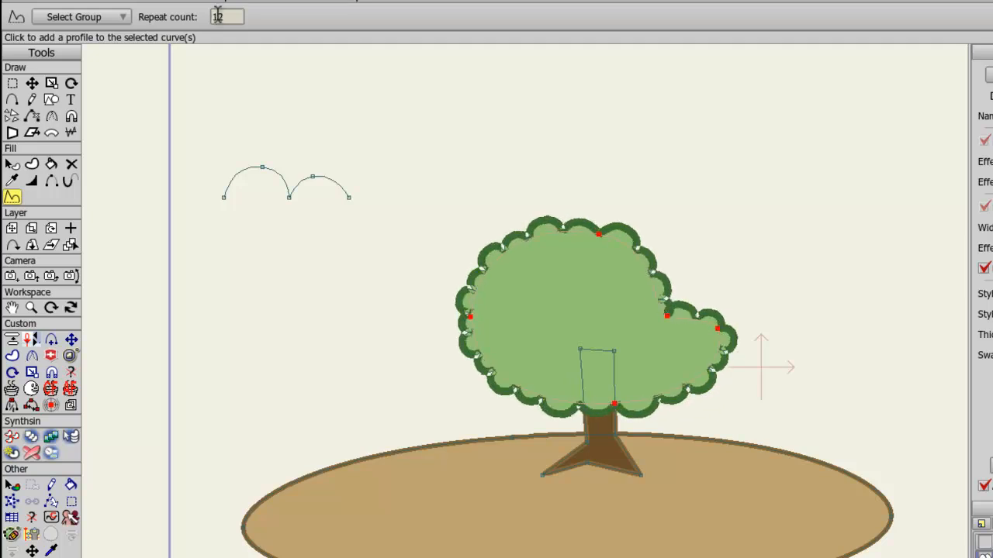
# Step: Set the repeat count of the foliage's curve profile to 10
pyautogui.write('5')
pyautogui.press('BackSpace')
pyautogui.write('11')
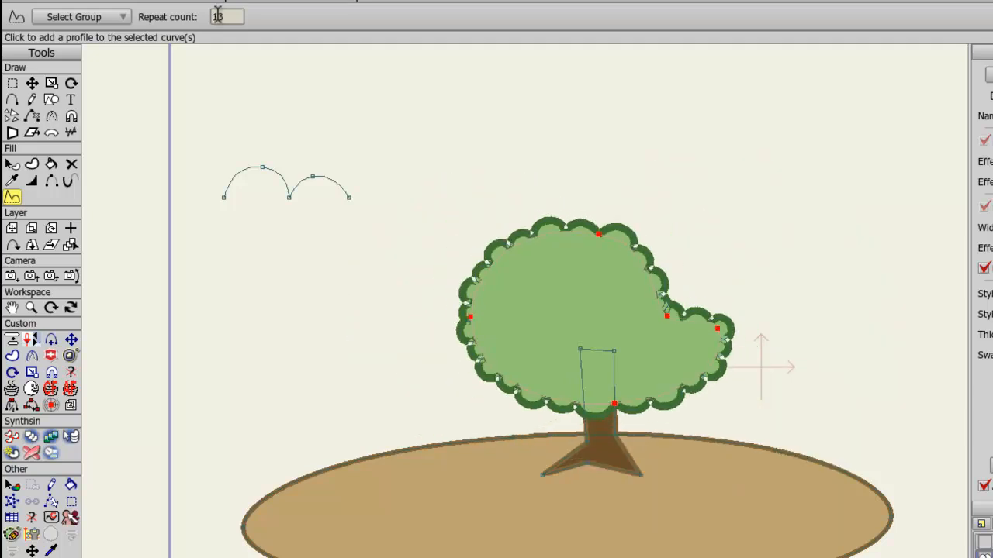
pyautogui.press('BackSpace')
pyautogui.write('0')
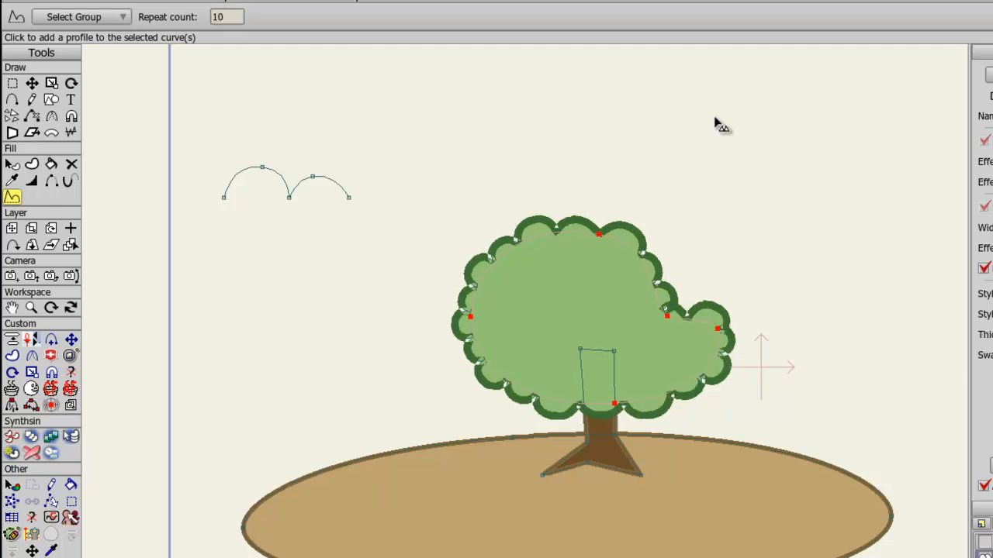
# Step: Render the current frame to examine the scalloped foliage outline, and close the render preview
pyautogui.hotkey('ctrl', 'r')
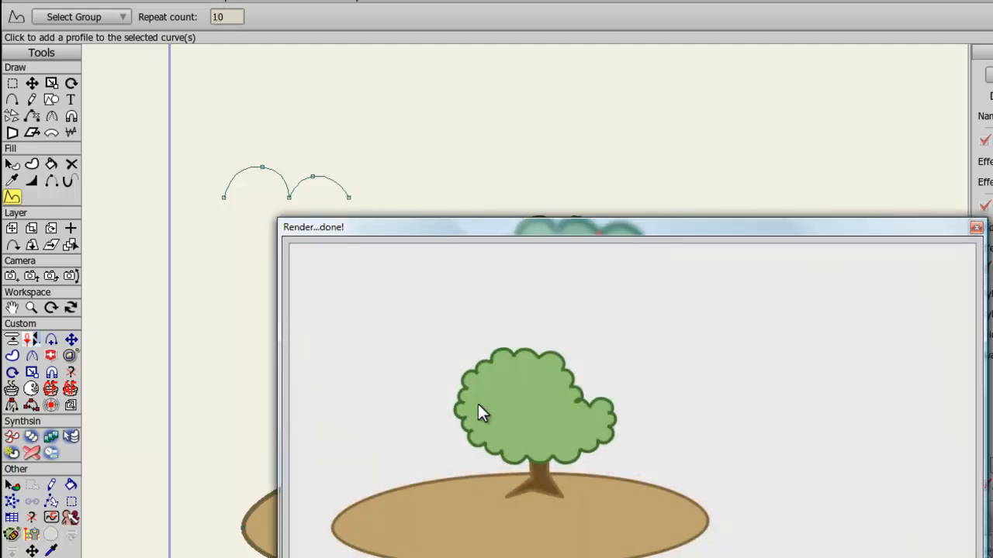
pyautogui.moveTo(675, 233); pyautogui.dragTo(680, 310)
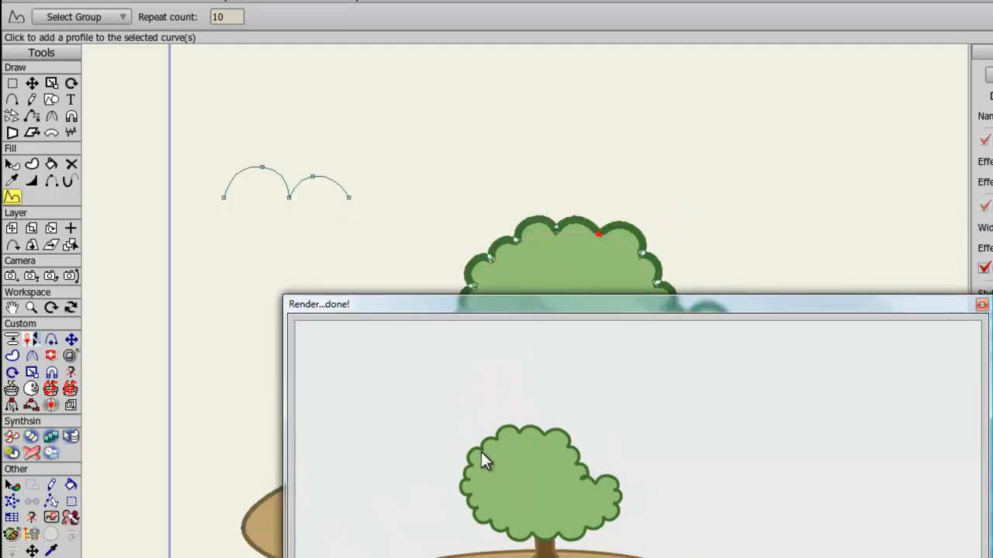
pyautogui.click(981, 305)
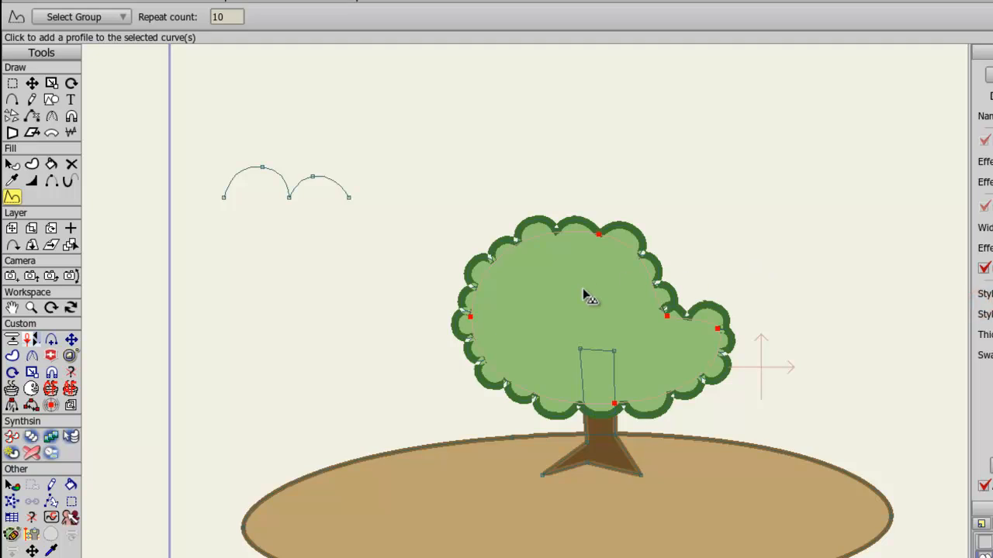
# Step: Shift the peaks of the profile curve's two bumps and add an extra point to the second bump
pyautogui.press('q')
pyautogui.press('t')
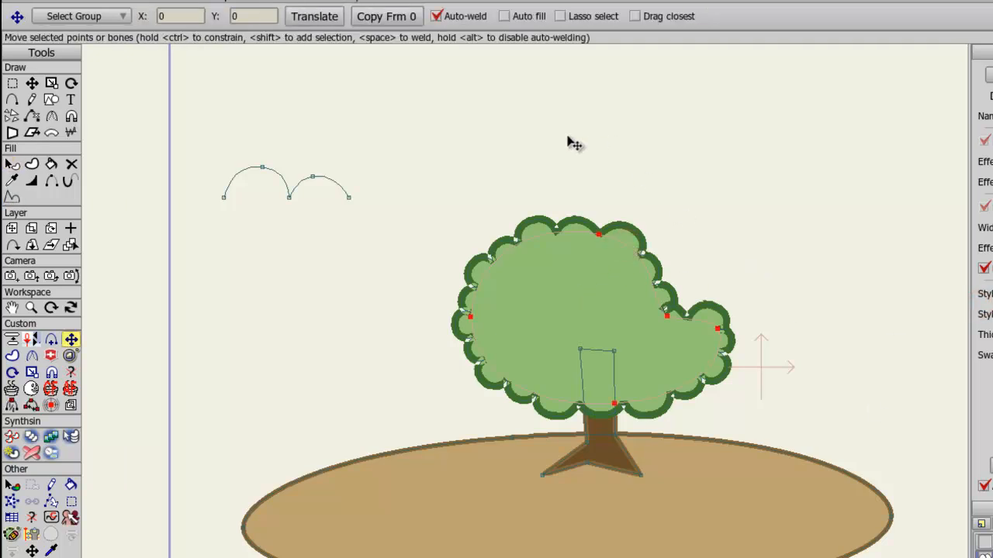
pyautogui.moveTo(313, 180); pyautogui.dragTo(312, 145)
pyautogui.moveTo(268, 173); pyautogui.dragTo(285, 193)
pyautogui.moveTo(314, 145); pyautogui.dragTo(304, 169)
pyautogui.press('a')
pyautogui.press('t')
# Step: Make the profile curve irregular by moving its peak points into a low first bump and a taller second bump
pyautogui.moveTo(253, 187); pyautogui.dragTo(3, 166)
pyautogui.press('c')
pyautogui.press('t')
pyautogui.moveTo(258, 166)
pyautogui.mouseDown()
pyautogui.moveTo(270, 167)
pyautogui.moveTo(240, 172)
pyautogui.mouseUp()
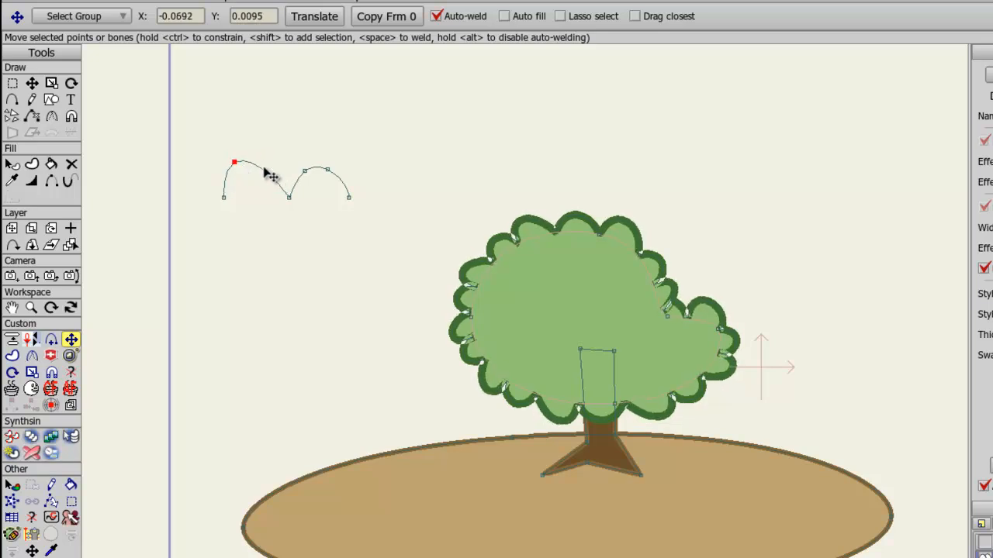
pyautogui.moveTo(303, 171); pyautogui.dragTo(355, 178)
pyautogui.scroll(-2, 568, 233)
pyautogui.moveTo(411, 223); pyautogui.dragTo(345, 227)
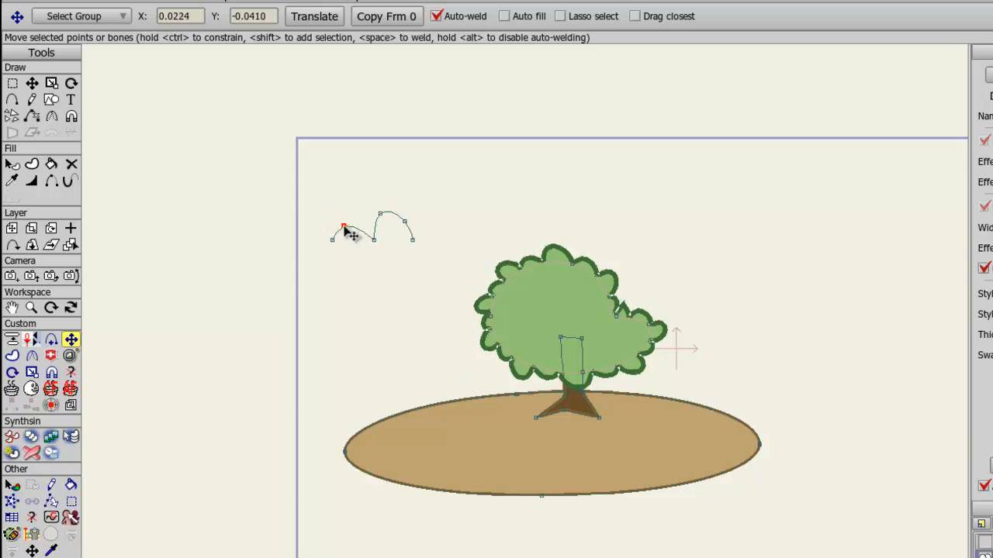
# Step: Reshape the foliage by moving its upper outline point and the inner corner point beside the small lobe
pyautogui.moveTo(572, 264)
pyautogui.mouseDown()
pyautogui.moveTo(571, 302)
pyautogui.moveTo(536, 250)
pyautogui.moveTo(693, 235)
pyautogui.moveTo(517, 257)
pyautogui.moveTo(566, 259)
pyautogui.moveTo(545, 257)
pyautogui.moveTo(559, 266)
pyautogui.mouseUp()
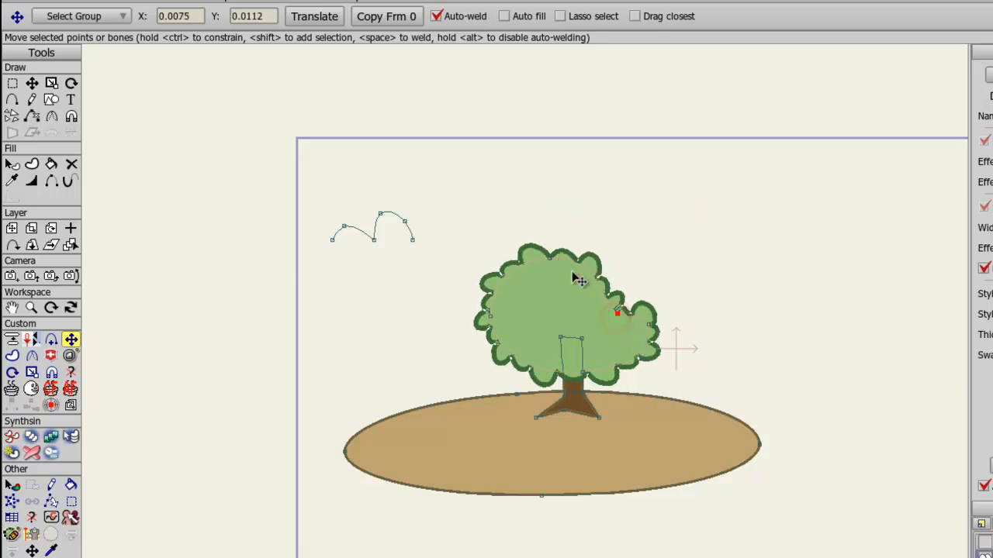
pyautogui.moveTo(549, 265)
pyautogui.mouseDown()
pyautogui.moveTo(520, 277)
pyautogui.moveTo(575, 277)
pyautogui.moveTo(539, 277)
pyautogui.moveTo(556, 276)
pyautogui.mouseUp()
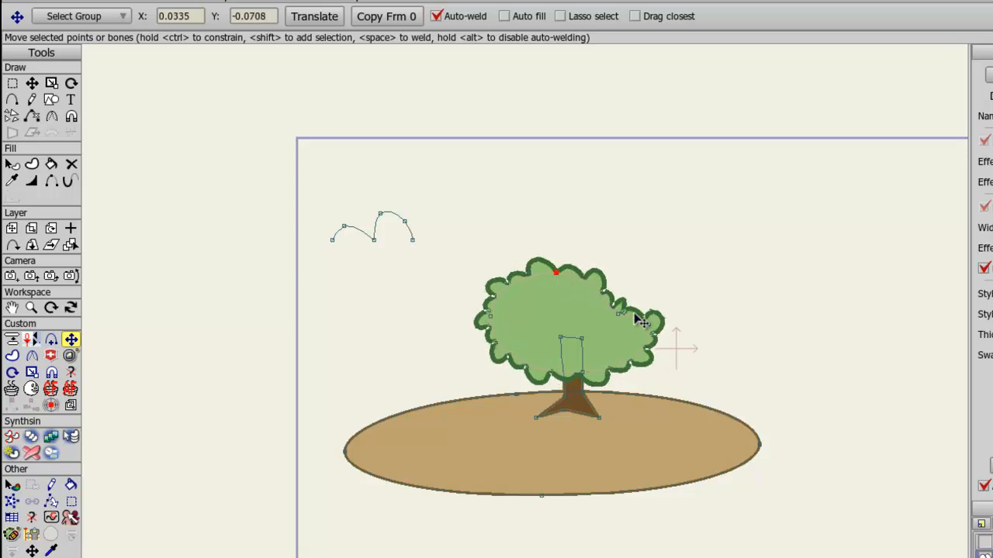
pyautogui.moveTo(623, 320); pyautogui.dragTo(198, 314)
pyautogui.press('c')
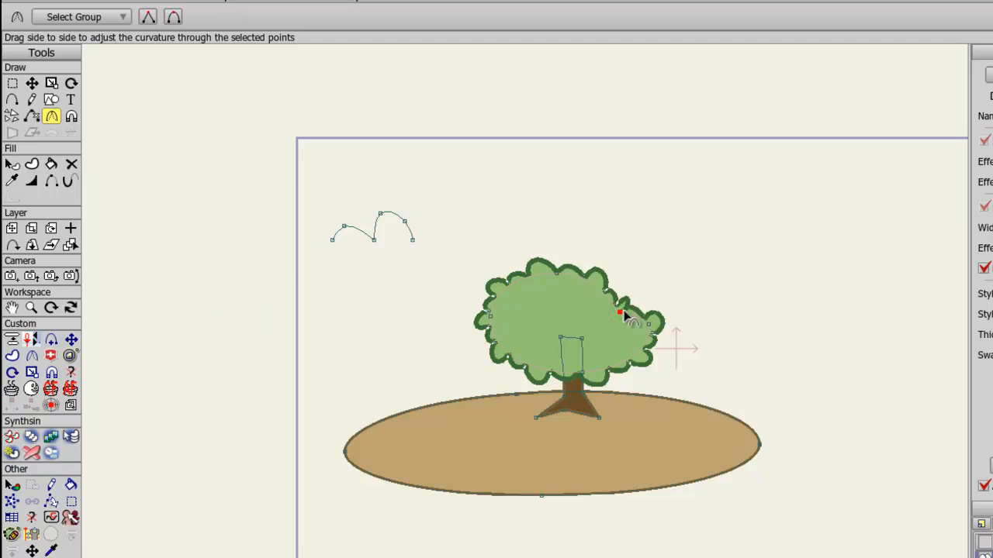
pyautogui.press('t')
pyautogui.moveTo(623, 312); pyautogui.dragTo(621, 309)
pyautogui.moveTo(557, 274); pyautogui.dragTo(547, 270)
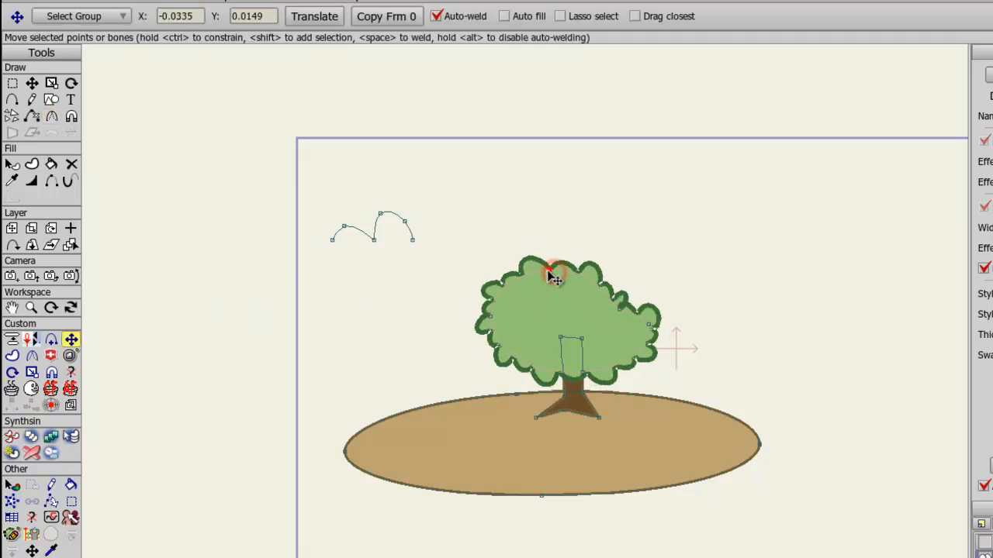
# Step: Move the whole foliage shape slightly up and to the right on the trunk, and clear the selection
pyautogui.doubleClick(590, 282)
pyautogui.moveTo(589, 281)
pyautogui.mouseDown()
pyautogui.moveTo(630, 287)
pyautogui.moveTo(593, 284)
pyautogui.moveTo(607, 286)
pyautogui.mouseUp()
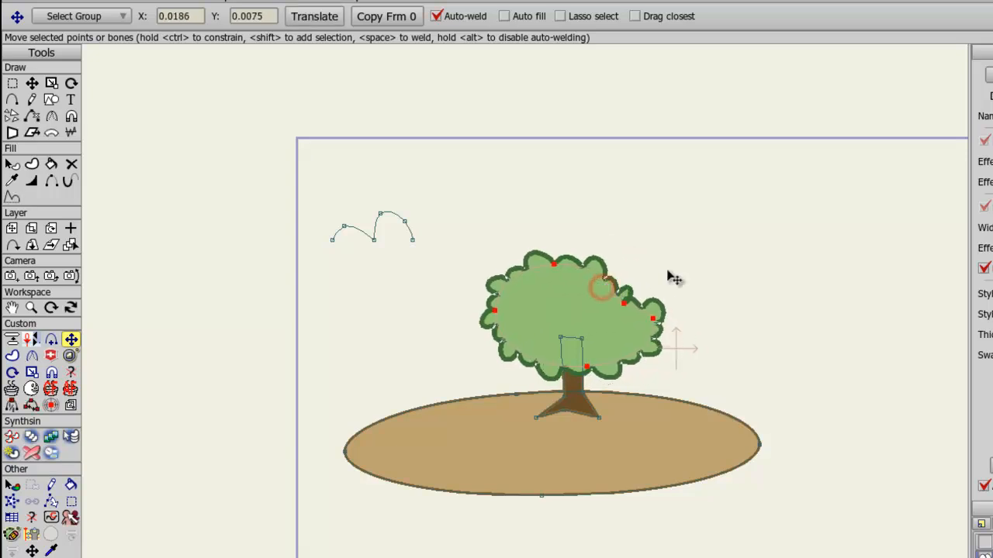
pyautogui.click(690, 268)
# Step: Show the blue water layers around the island
pyautogui.scroll(-1, 813, 344)
pyautogui.moveTo(813, 343); pyautogui.dragTo(774, 327)
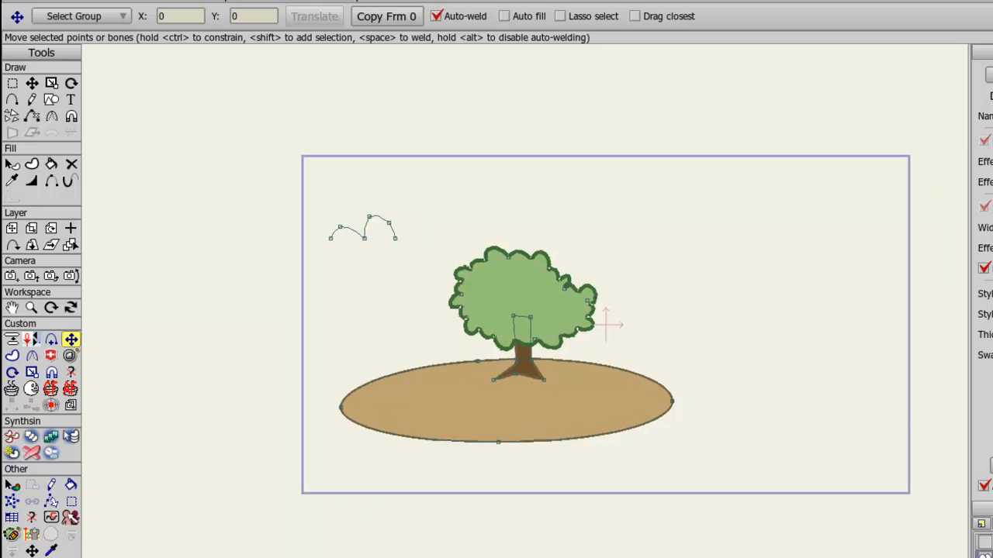
pyautogui.click(984, 544)
pyautogui.click(984, 555)
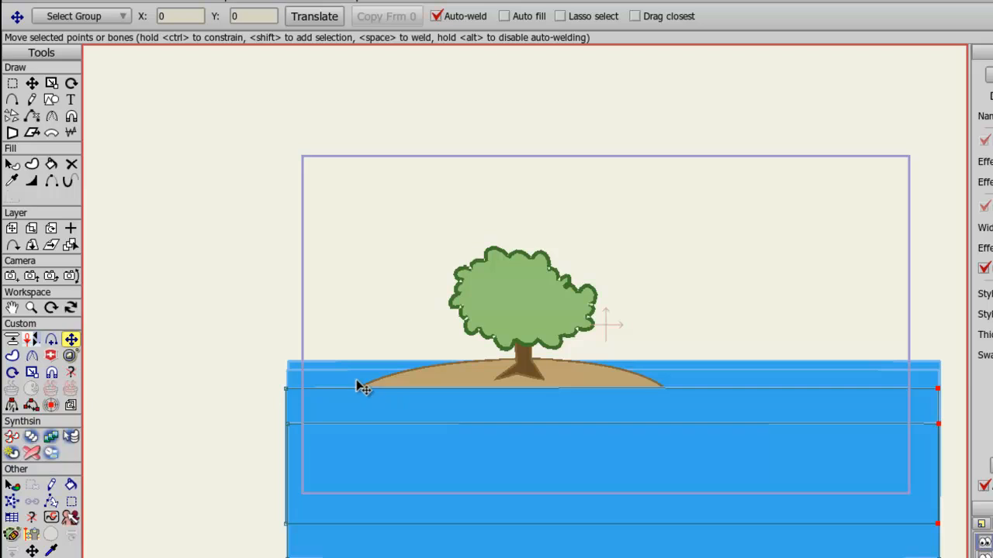
# Step: Try the Curve Profile tool on the selected water shape and clear the selection
pyautogui.click(12, 198)
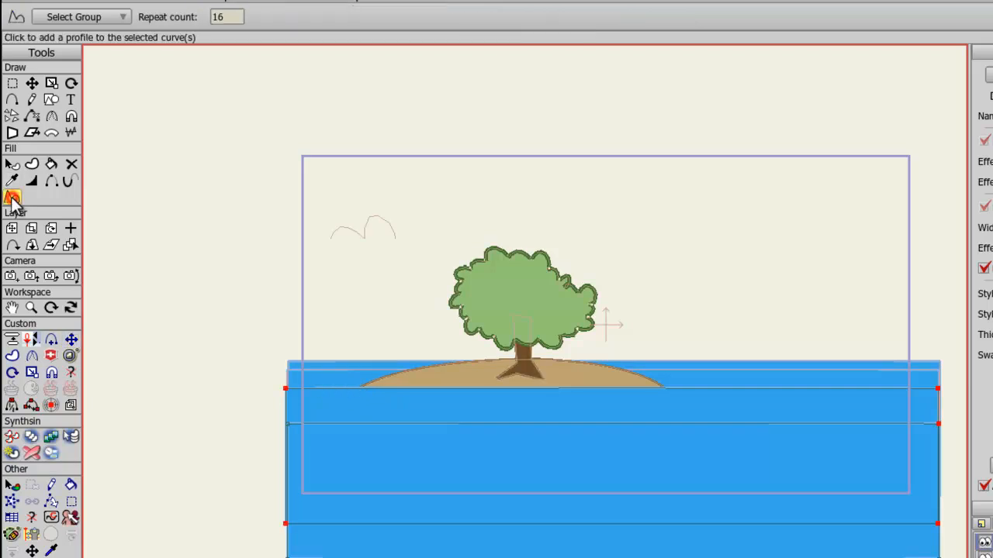
pyautogui.press('End')
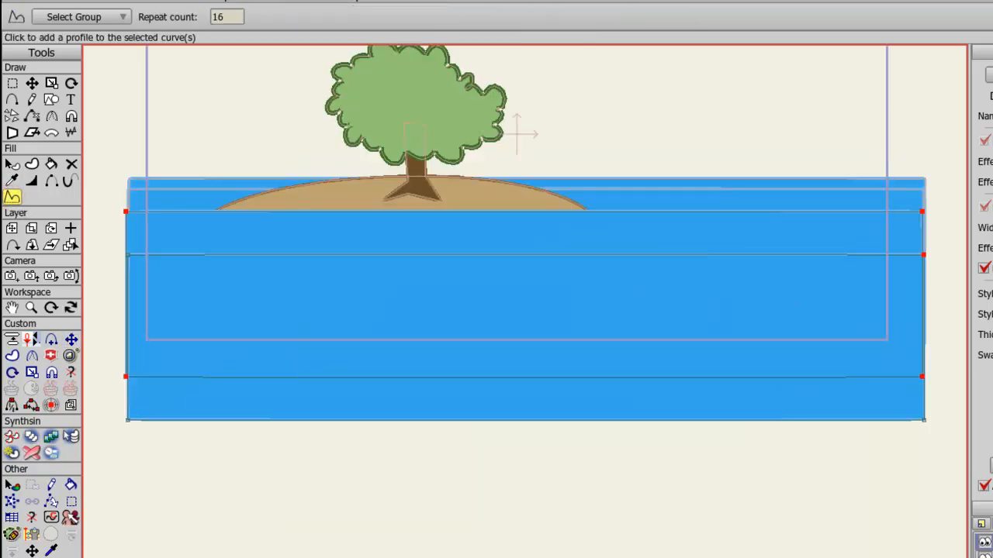
pyautogui.scroll(-2, 644, 235)
pyautogui.moveTo(644, 235); pyautogui.dragTo(681, 318)
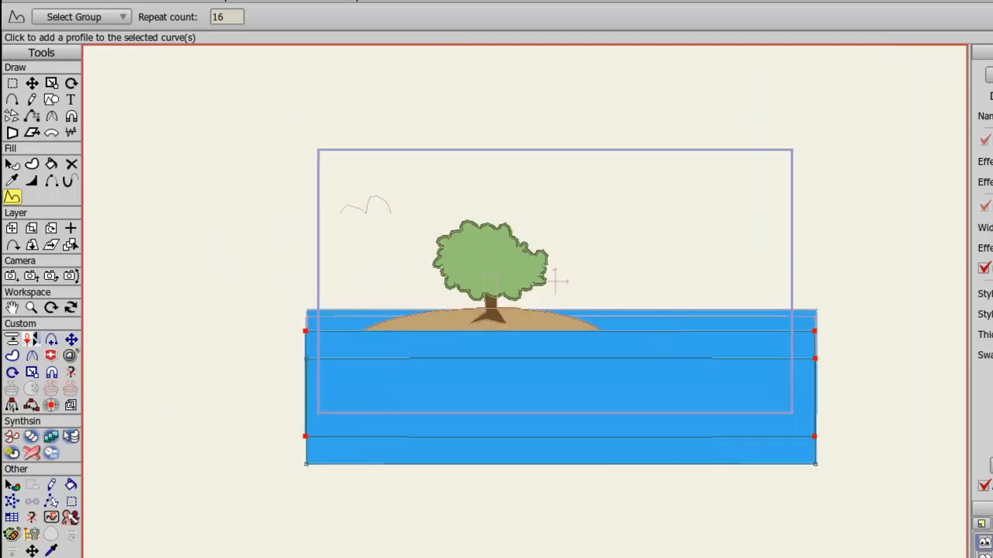
pyautogui.press('t')
pyautogui.click(243, 547)
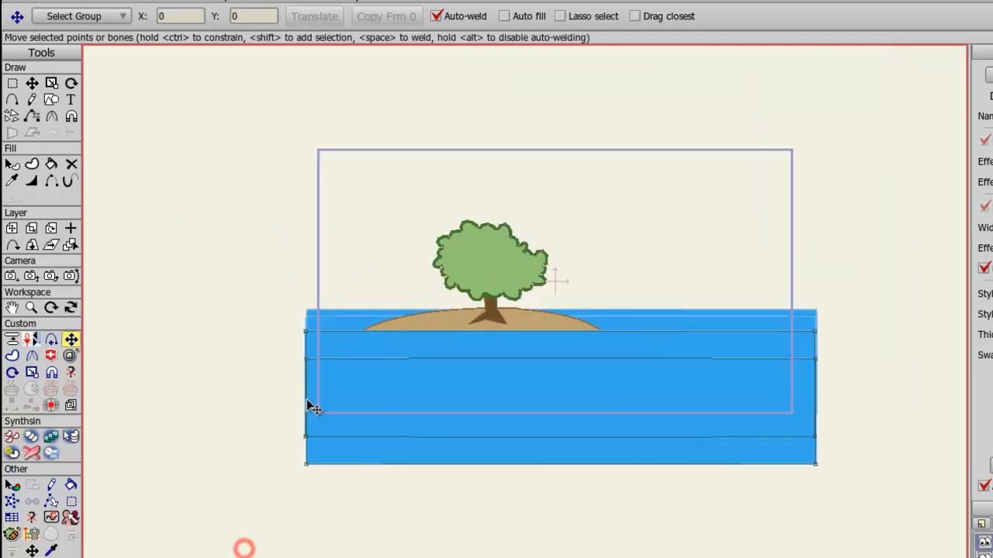
pyautogui.click(264, 356)
pyautogui.press('space')
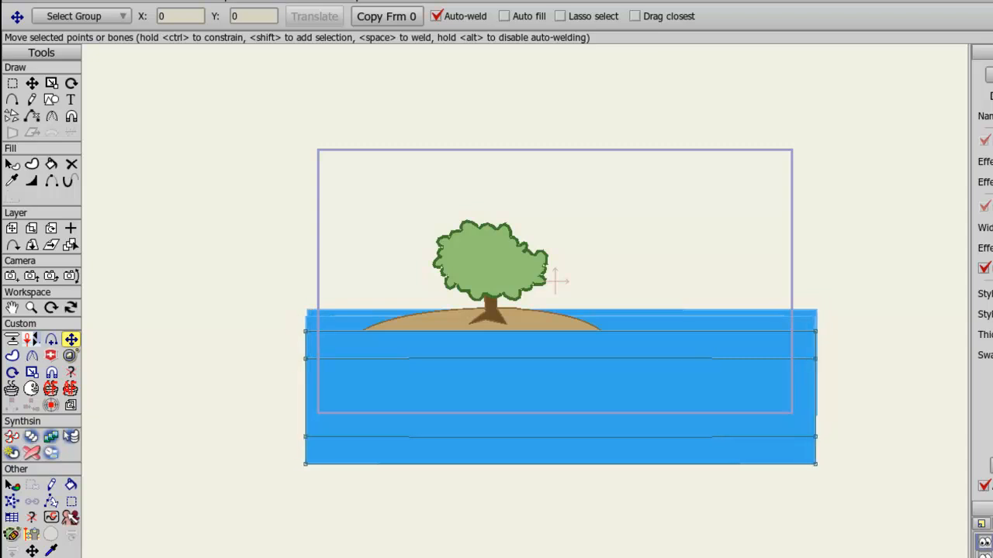
pyautogui.scroll(2, 369, 512)
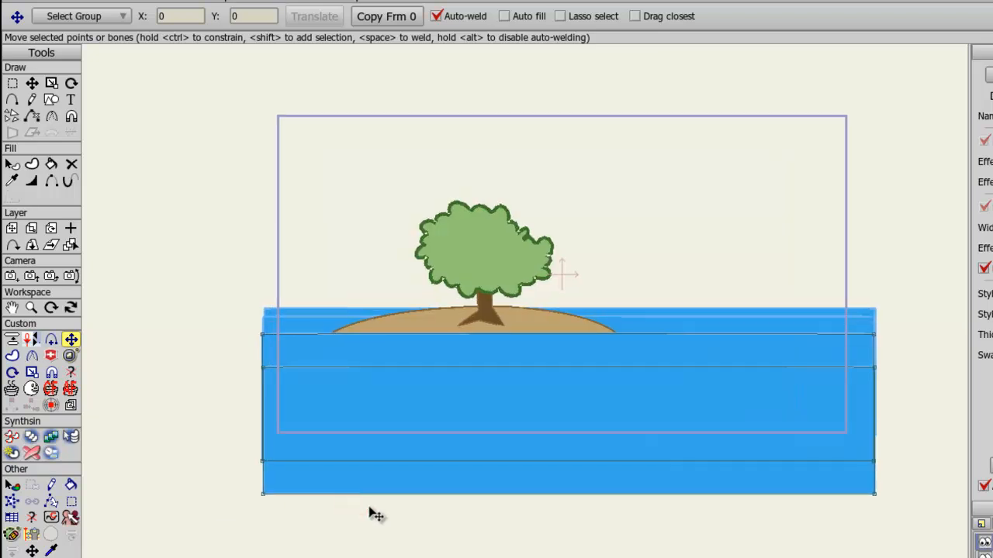
pyautogui.click(256, 243)
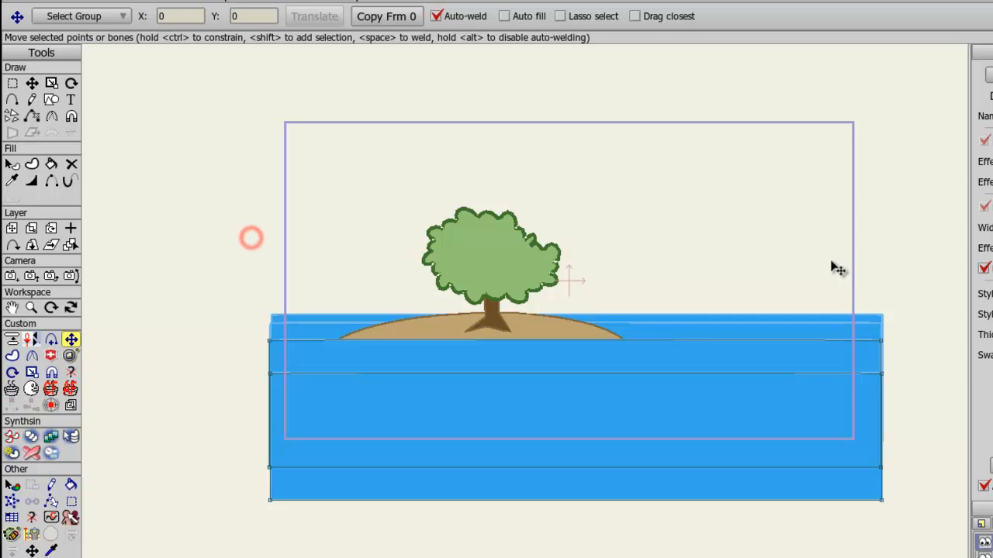
pyautogui.click(802, 161)
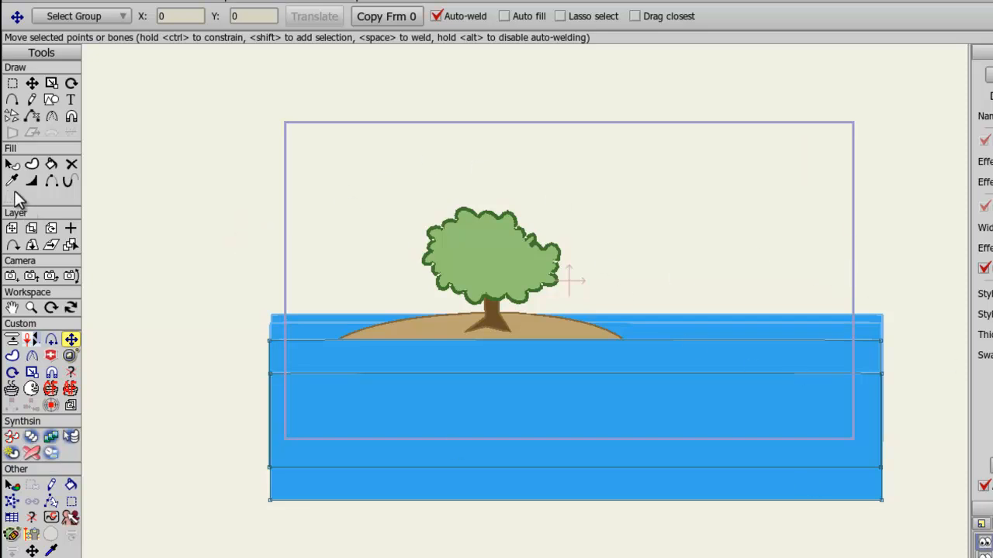
# Step: Draw a small open wave-shaped curve of four points above the water, with a sharp crest near its right end, and clear the selection
pyautogui.click(11, 99)
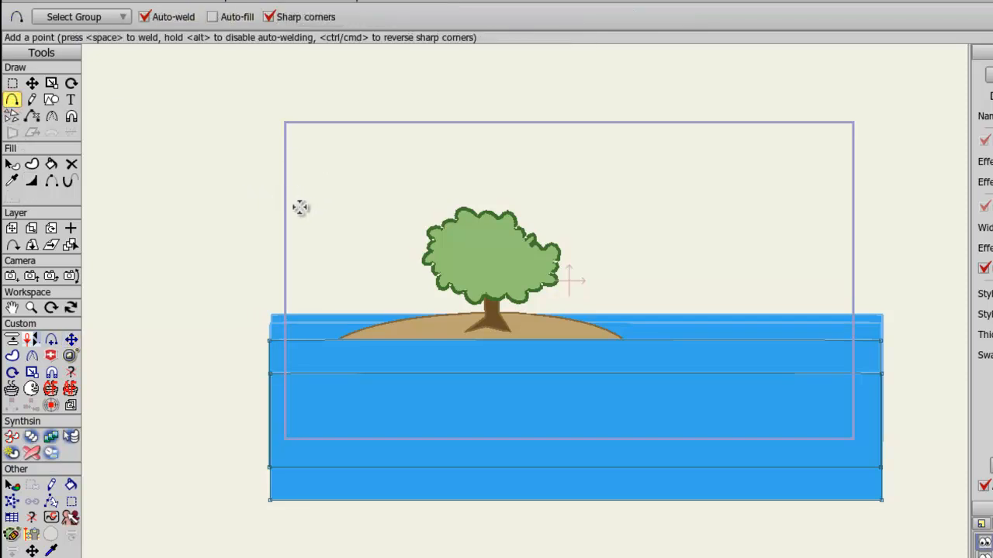
pyautogui.moveTo(297, 207); pyautogui.dragTo(355, 211)
pyautogui.press('t')
pyautogui.click(334, 192)
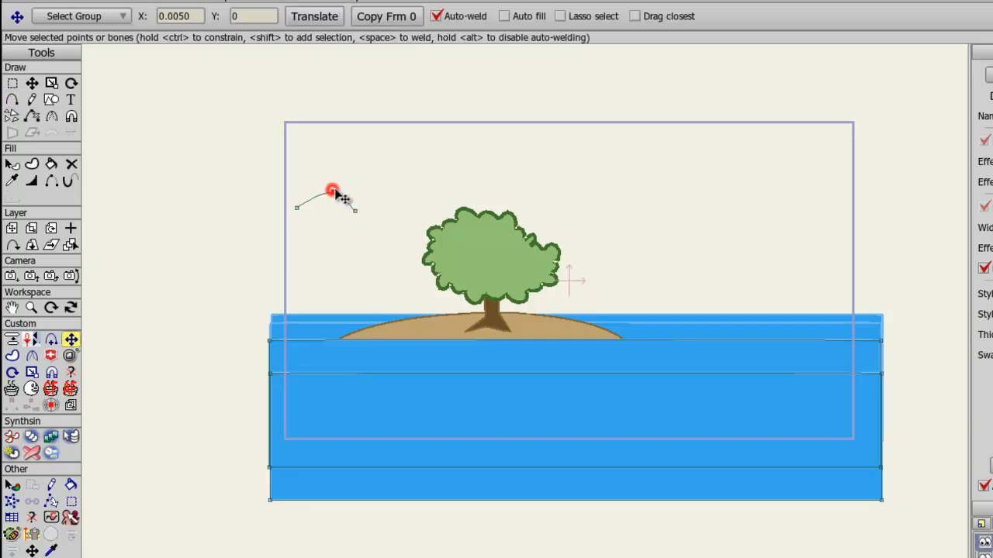
pyautogui.press('c')
pyautogui.click(334, 191)
pyautogui.press('t')
pyautogui.moveTo(331, 193); pyautogui.dragTo(358, 208)
pyautogui.press('a')
pyautogui.press('t')
pyautogui.click(133, 301)
# Step: Apply the small wave curve as a Curve Profile with a repeat count of 16 to both front water shapes
pyautogui.click(321, 375)
pyautogui.click(315, 329)
pyautogui.click(313, 342)
pyautogui.keyDown('shift'); pyautogui.click(312, 374); pyautogui.keyUp('shift')
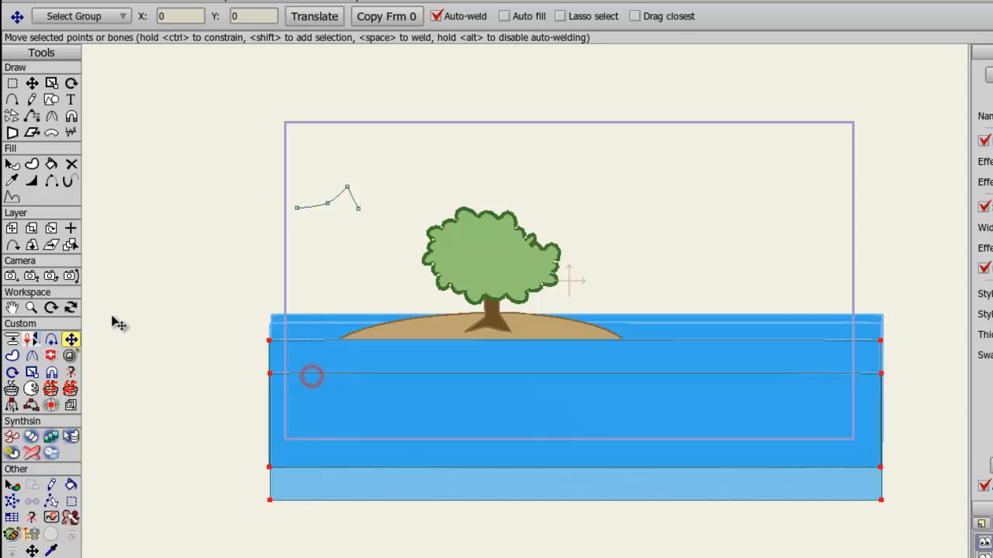
pyautogui.click(12, 197)
pyautogui.click(315, 205)
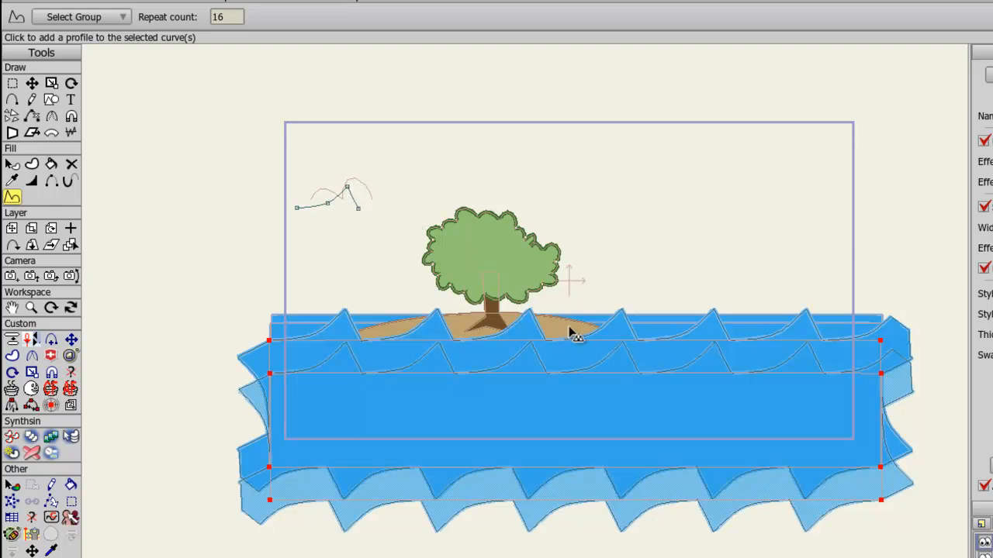
# Step: Move the wave profile curve up and to the right, above the tree, and clear the selection
pyautogui.scroll(3, 338, 303)
pyautogui.scroll(-2, 337, 303)
pyautogui.scroll(2, 337, 303)
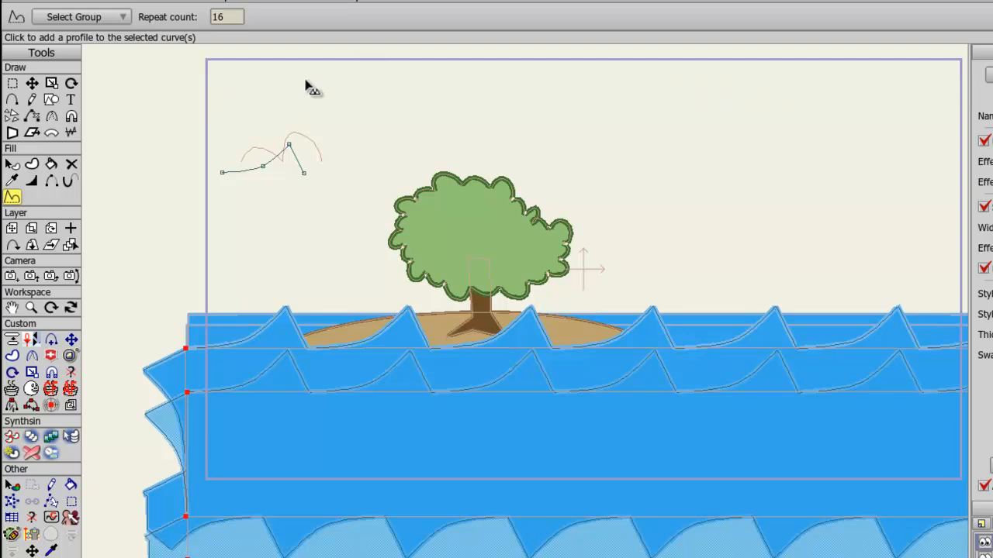
pyautogui.press('t')
pyautogui.moveTo(270, 159); pyautogui.dragTo(395, 133)
pyautogui.moveTo(294, 159); pyautogui.dragTo(478, 121)
pyautogui.click(552, 117)
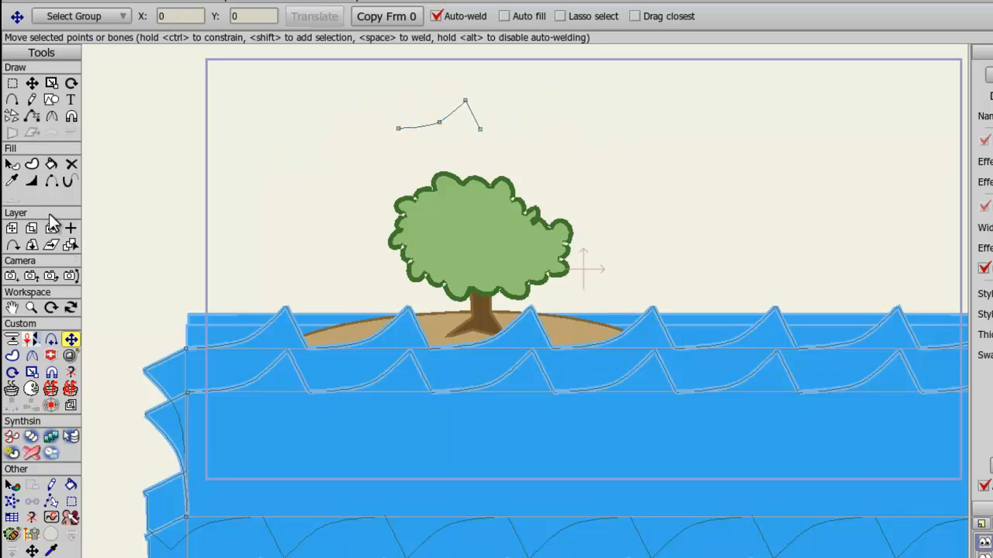
# Step: Select the lower front water shape on its own, check its Curve Profile repeat count, and clear the selection
pyautogui.click(397, 393)
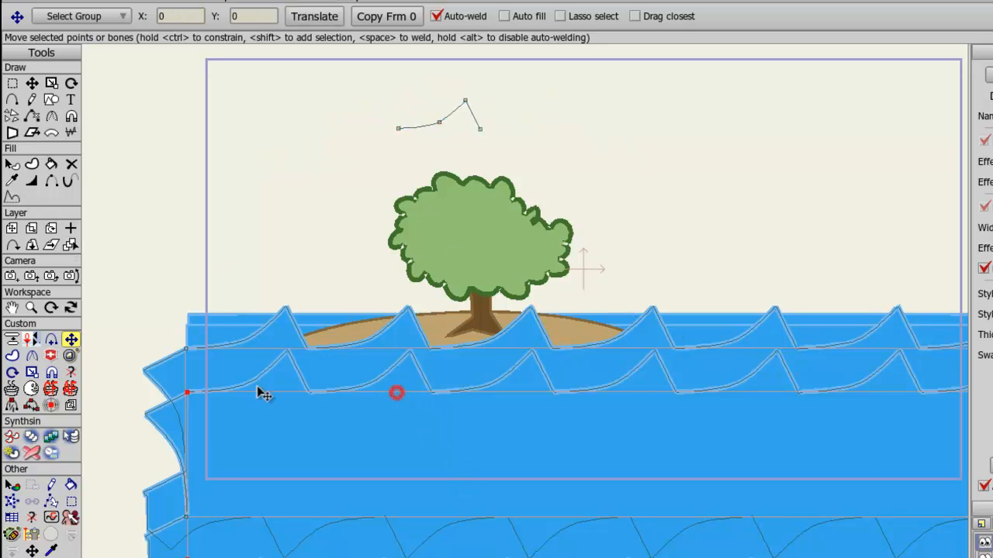
pyautogui.click(13, 198)
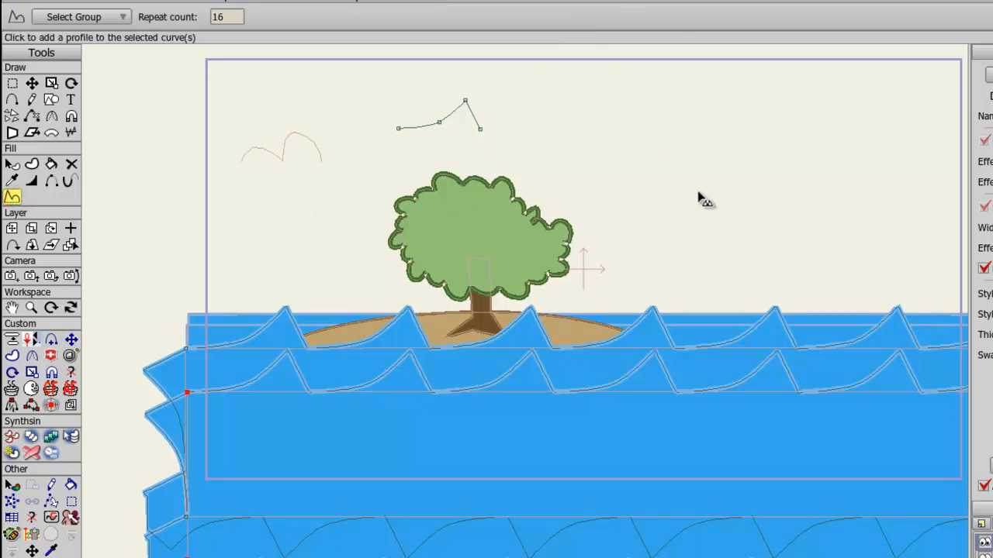
pyautogui.press('t')
pyautogui.click(564, 397)
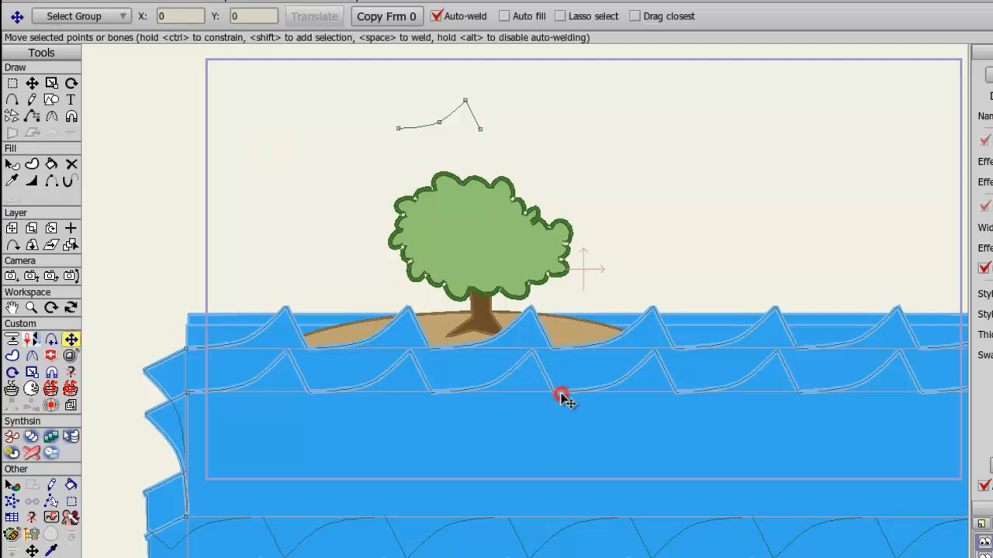
pyautogui.click(623, 205)
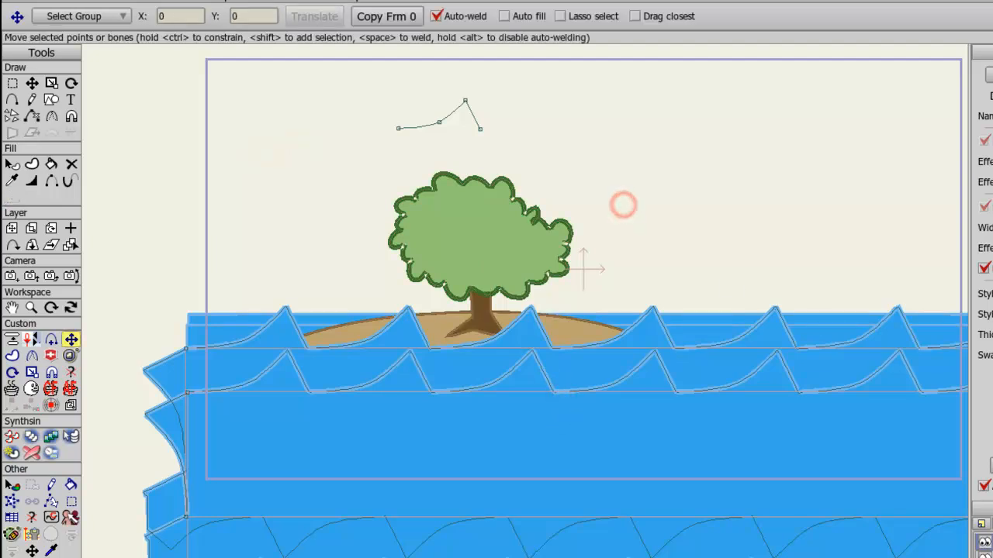
pyautogui.click(574, 385)
pyautogui.click(687, 221)
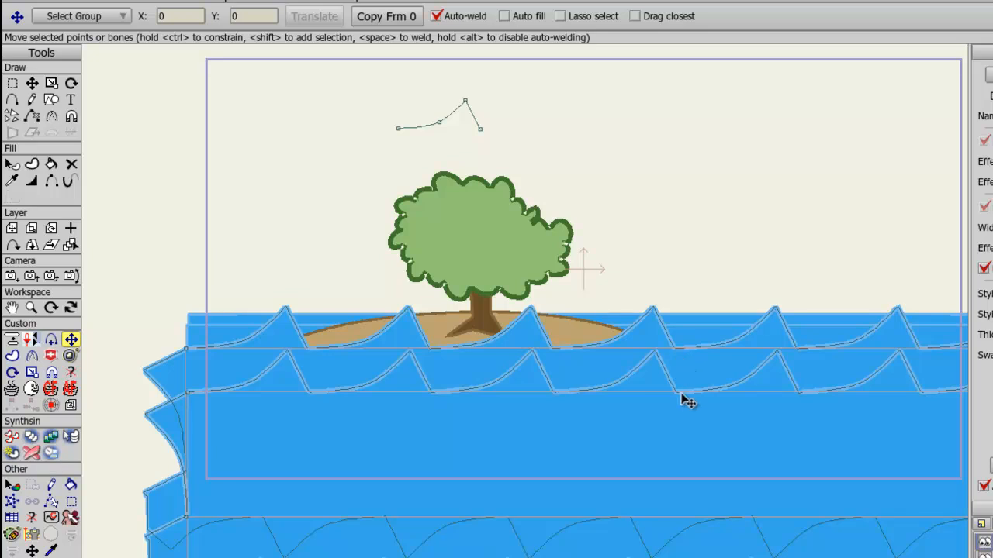
pyautogui.click(683, 393)
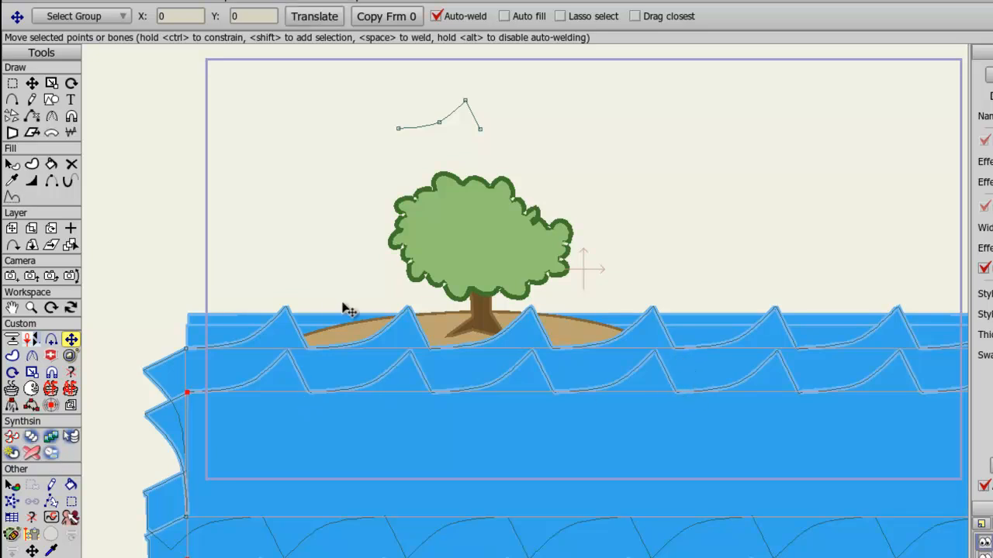
pyautogui.click(153, 290)
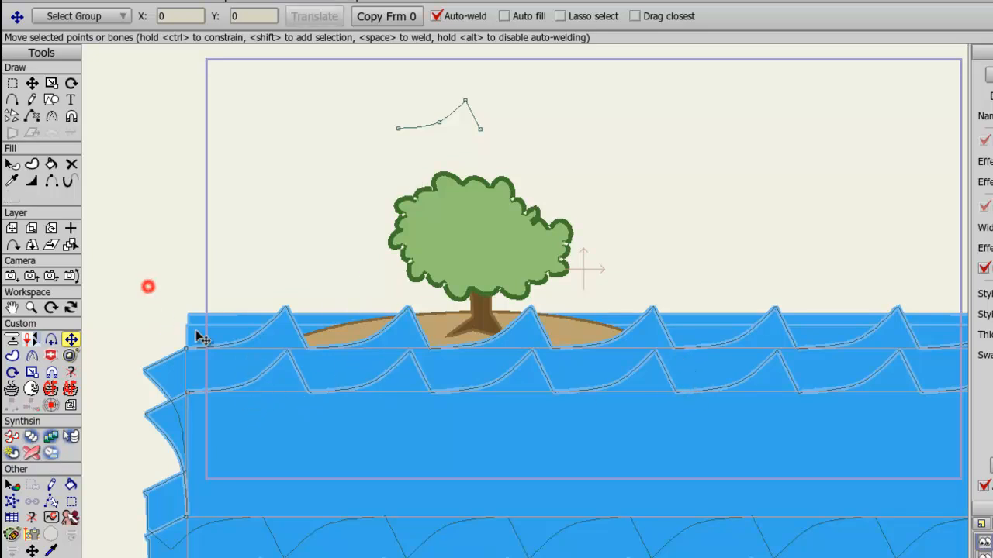
# Step: Increase the Curve Profile repeat count of the upper front water shape for smaller, more frequent waves
pyautogui.click(228, 350)
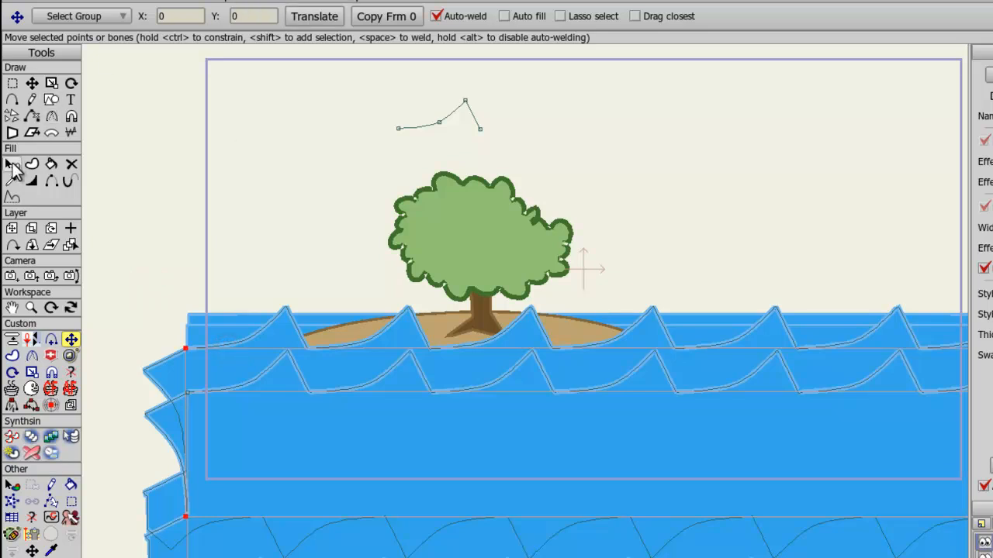
pyautogui.click(12, 197)
pyautogui.scroll(6, 231, 16)
pyautogui.scroll(1, 240, 16)
pyautogui.press('t')
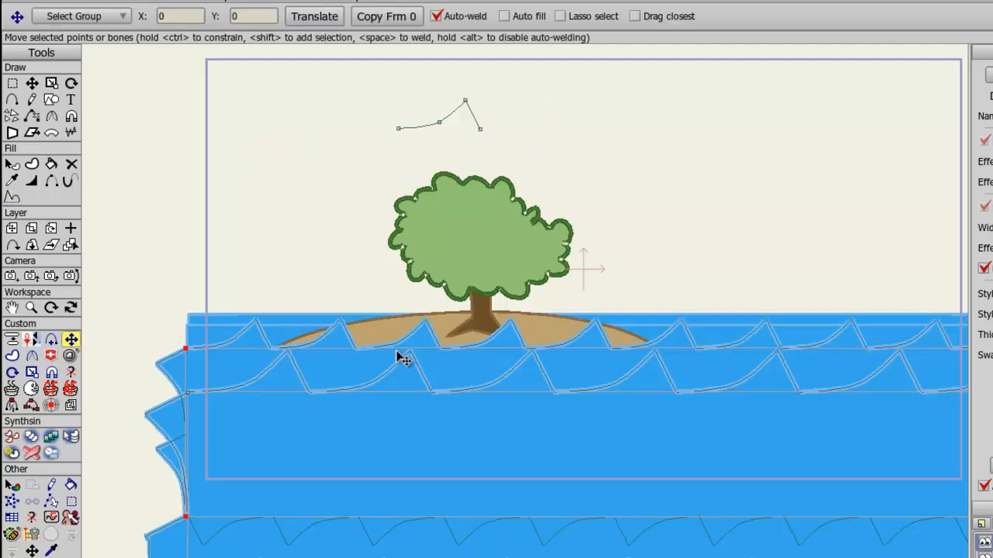
# Step: Try moving the upper front water shape slightly down, and undo the move
pyautogui.click(128, 210)
pyautogui.click(221, 349)
pyautogui.moveTo(221, 349); pyautogui.dragTo(222, 360)
pyautogui.click(173, 297)
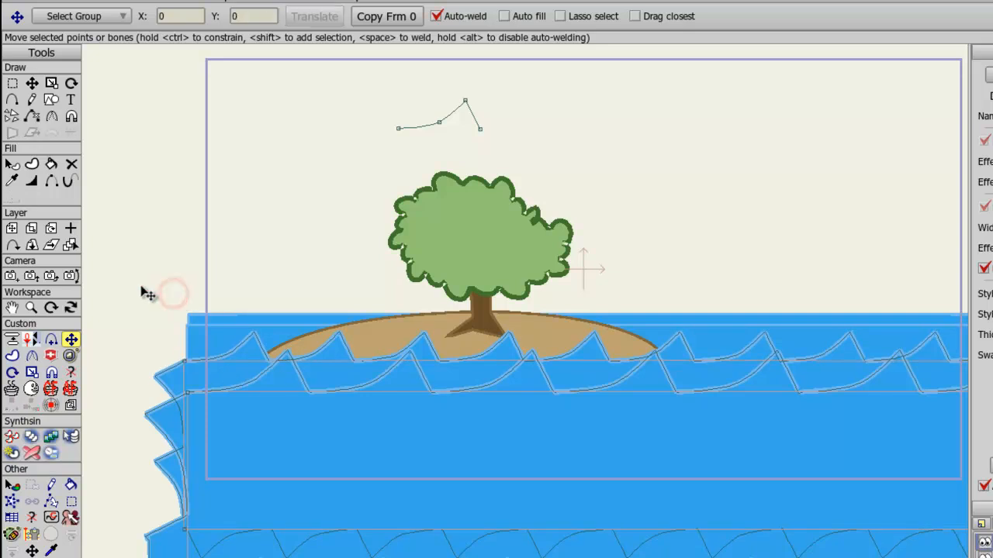
pyautogui.hotkey('ctrl', 'z')
pyautogui.hotkey('ctrl', 'z')
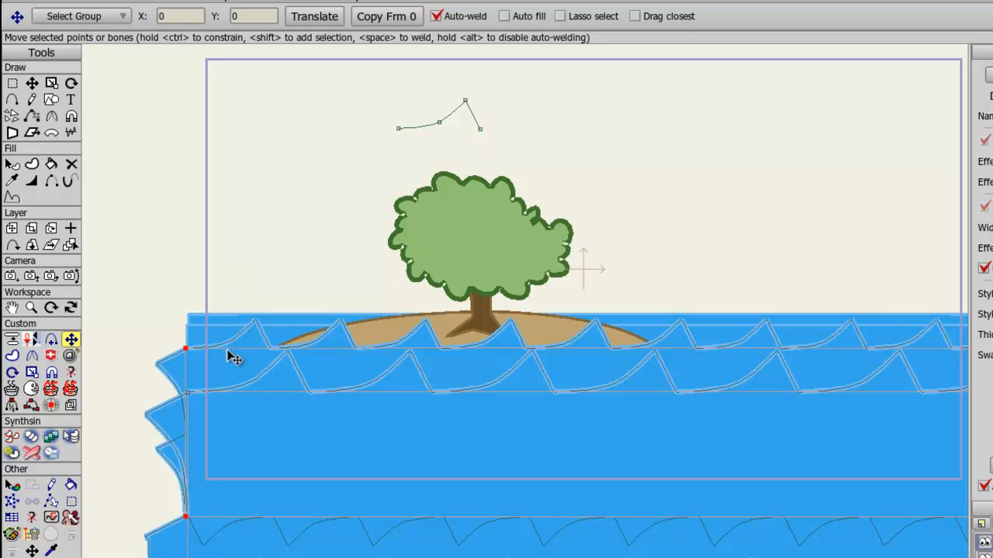
pyautogui.hotkey('ctrl', 'z')
# Step: Apply the wave curve as a Curve Profile with a repeat count of 16 to both water shapes behind the island, and clear the selection
pyautogui.click(152, 321)
pyautogui.click(221, 319)
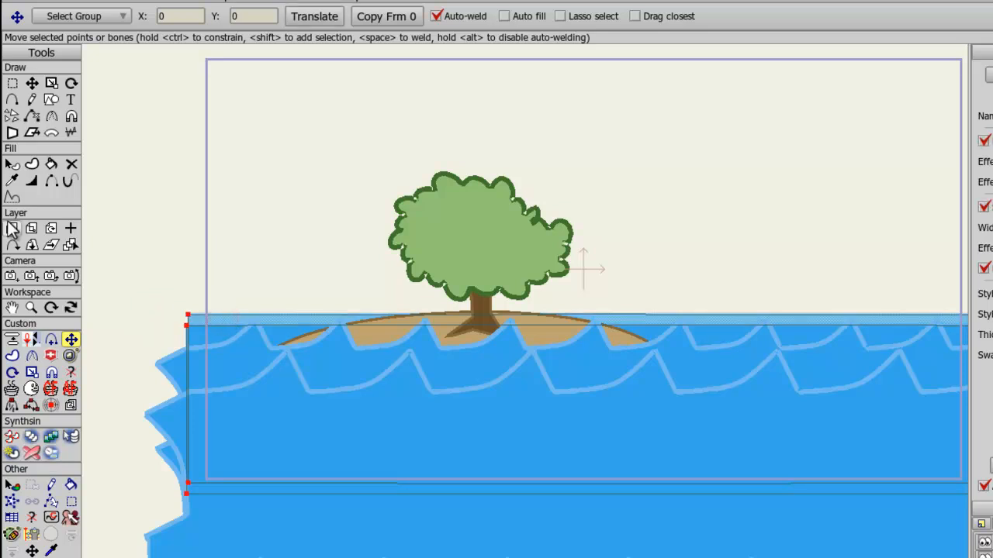
pyautogui.click(11, 197)
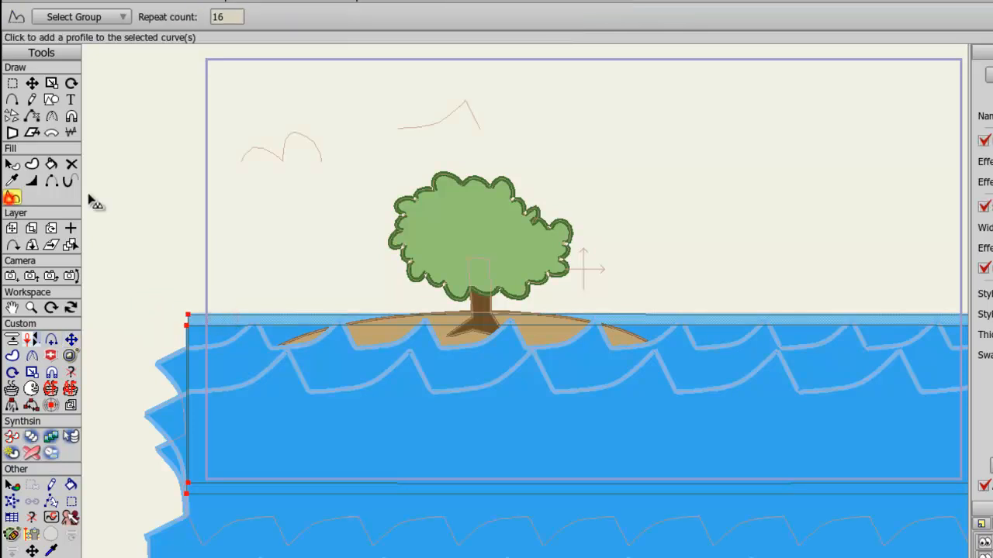
pyautogui.click(425, 130)
pyautogui.press('t')
pyautogui.click(136, 232)
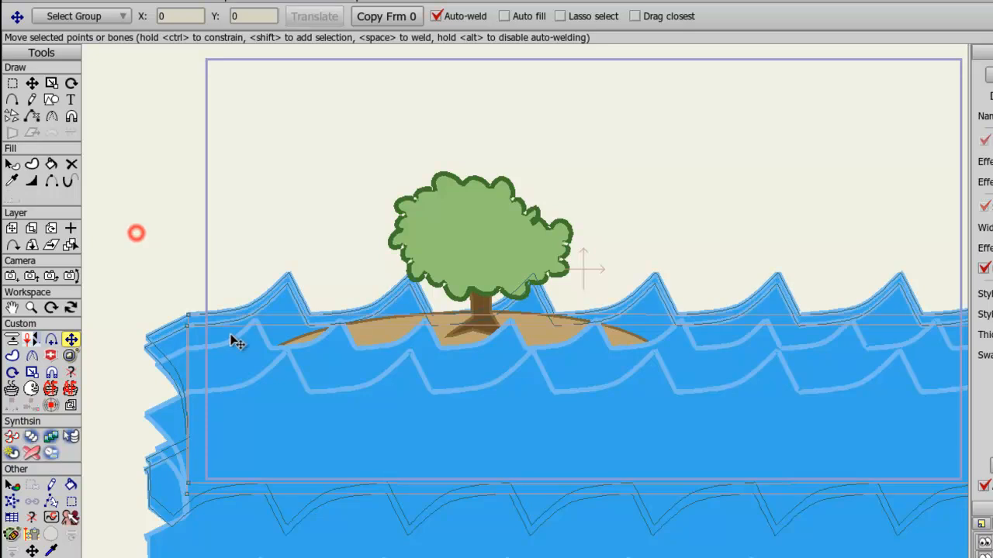
# Step: Set the Curve Profile repeat count of the lower water shape behind the island to 30
pyautogui.click(227, 325)
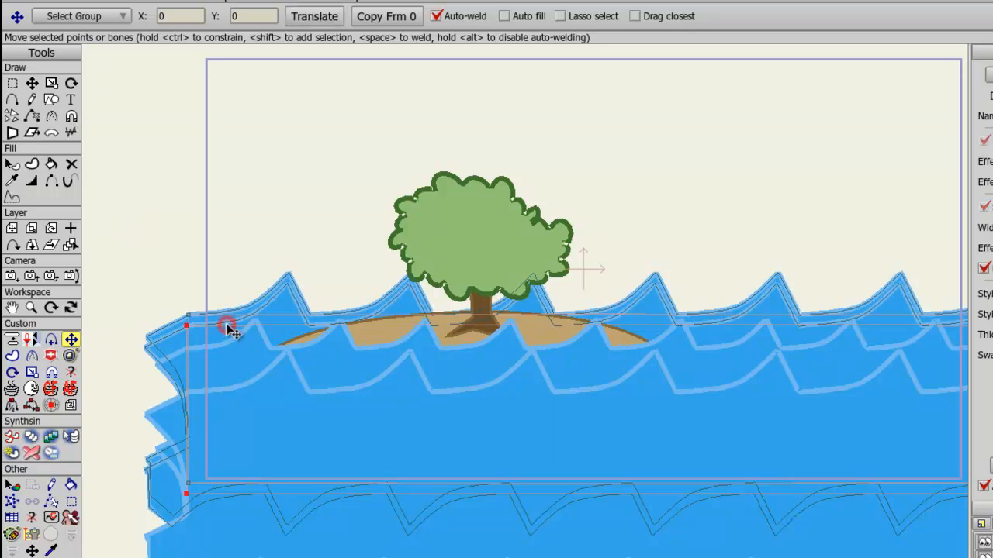
pyautogui.click(11, 197)
pyautogui.scroll(-2, 237, 16)
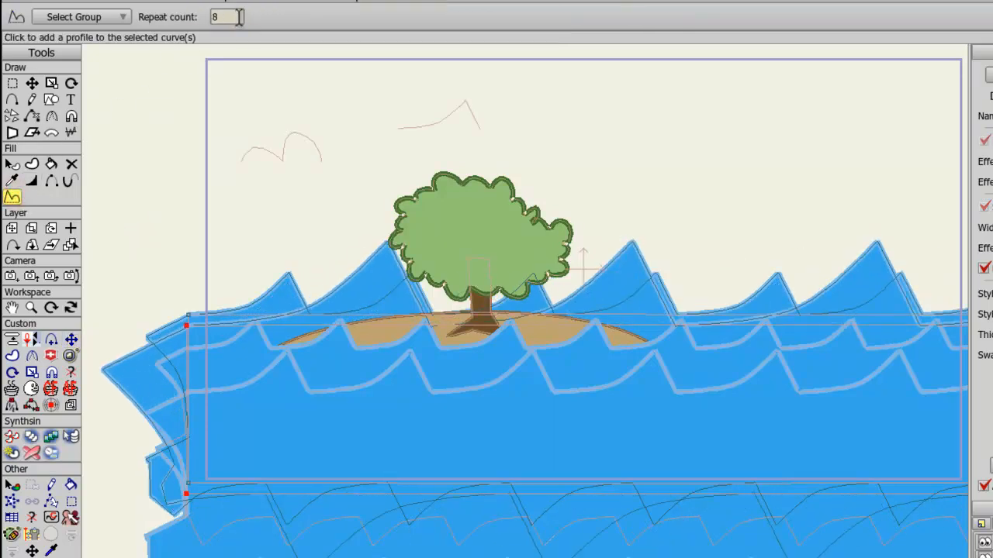
pyautogui.scroll(10, 239, 16)
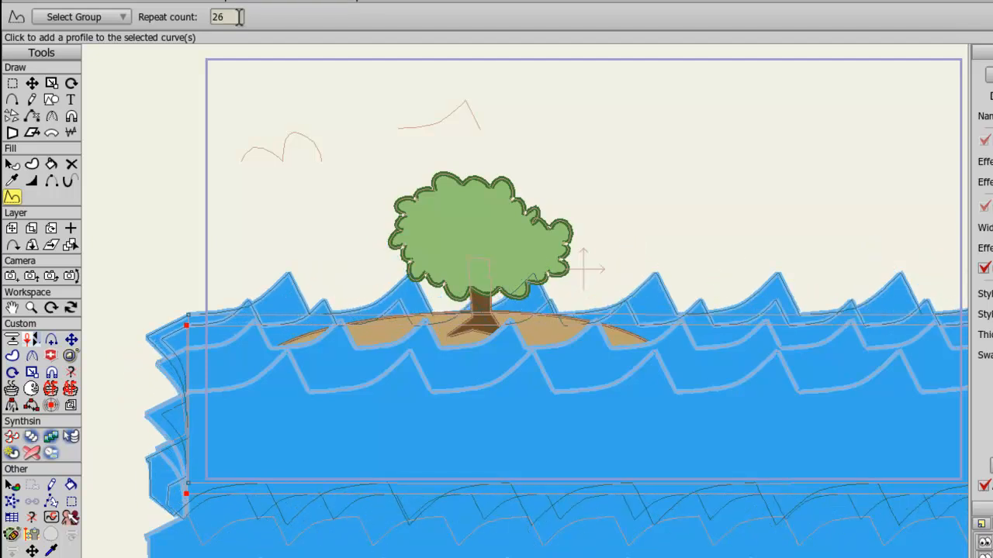
pyautogui.scroll(1, 239, 16)
# Step: Remove the wave profile from the lower water shape behind the island and reapply it with the same wave curve
pyautogui.click(124, 274)
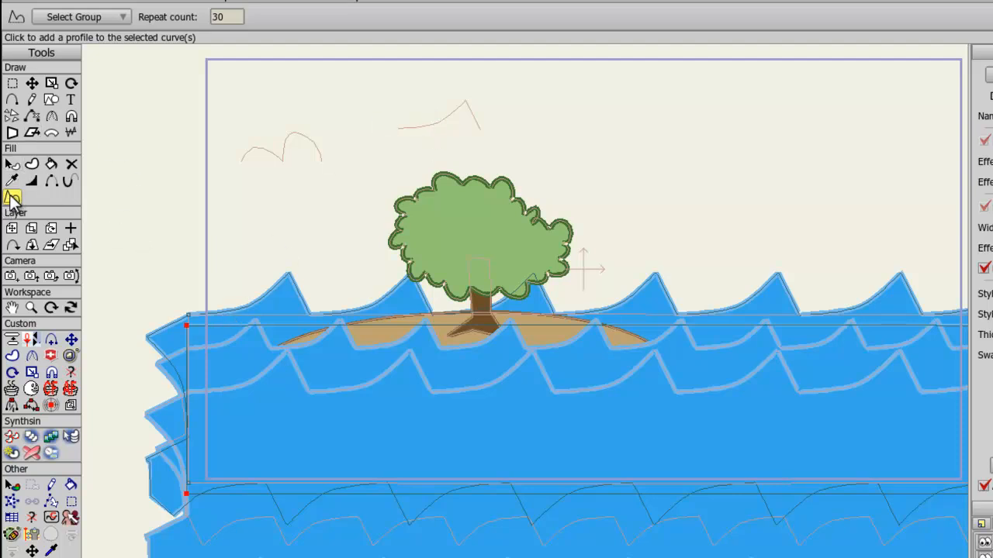
pyautogui.click(435, 128)
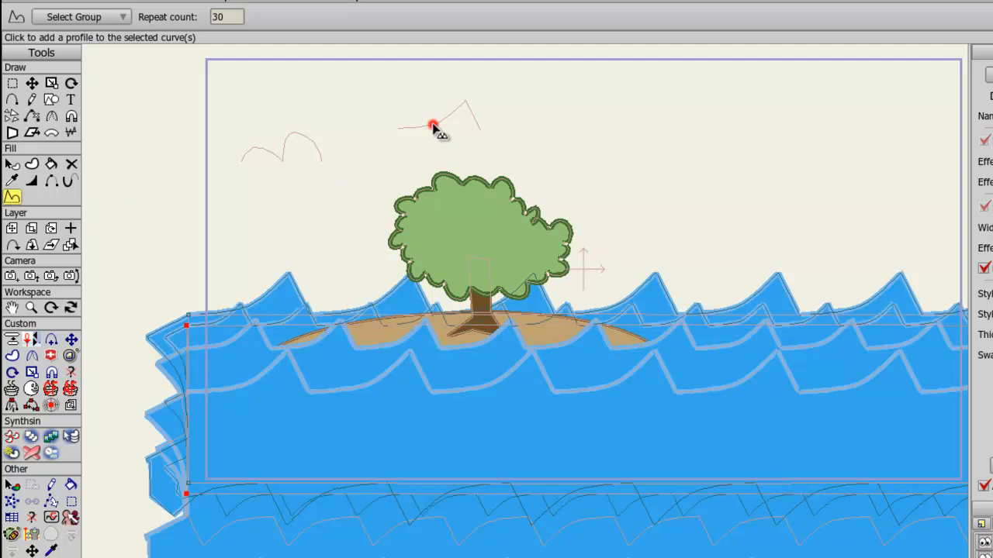
pyautogui.press('t')
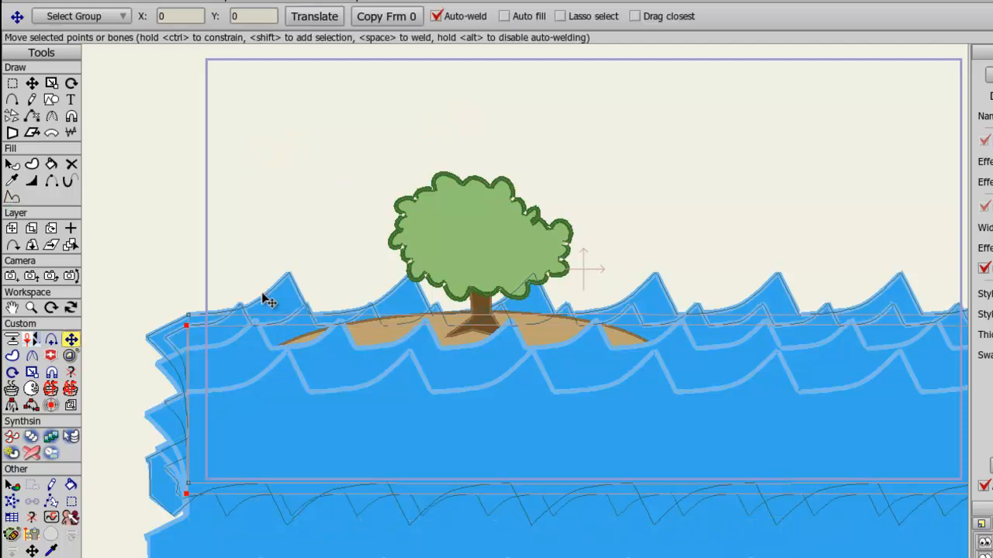
# Step: Set the Curve Profile repeat count of the rearmost water shape alone to 58 and clear the selection
pyautogui.click(266, 297)
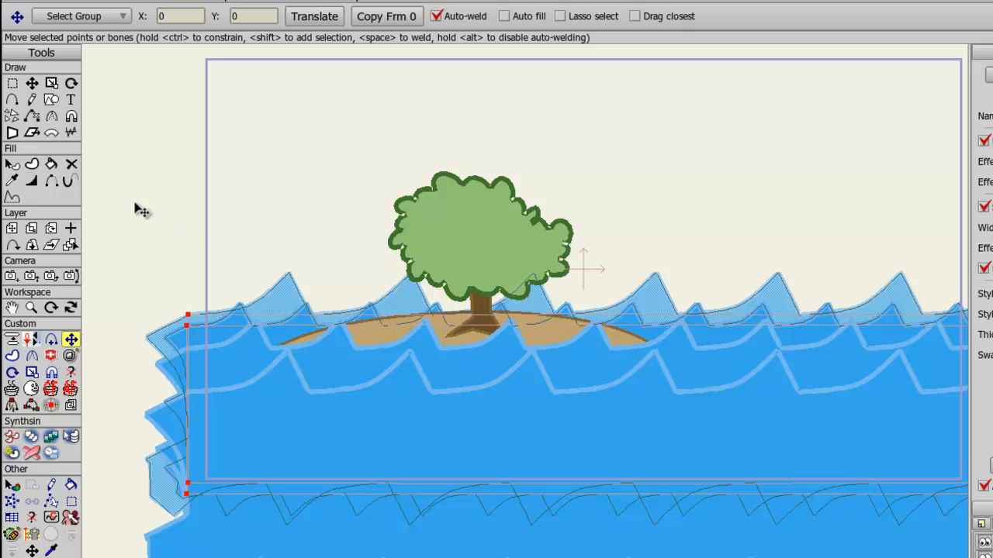
pyautogui.click(201, 315)
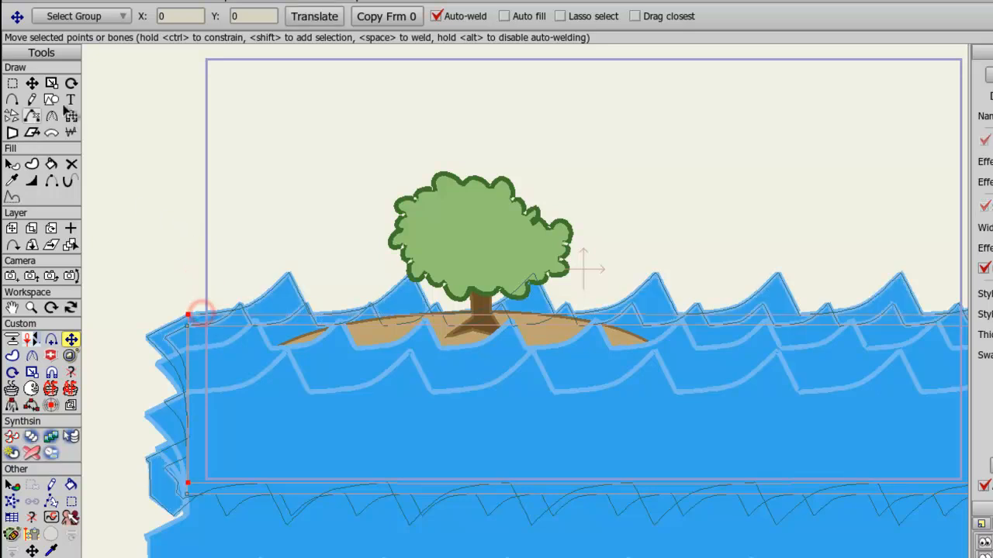
pyautogui.click(11, 197)
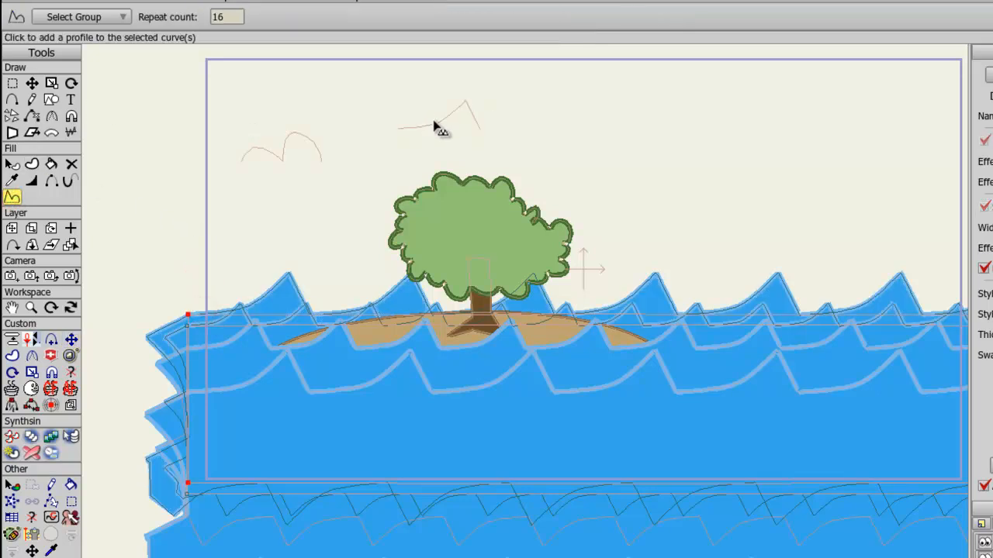
pyautogui.moveTo(239, 16); pyautogui.dragTo(235, 8)
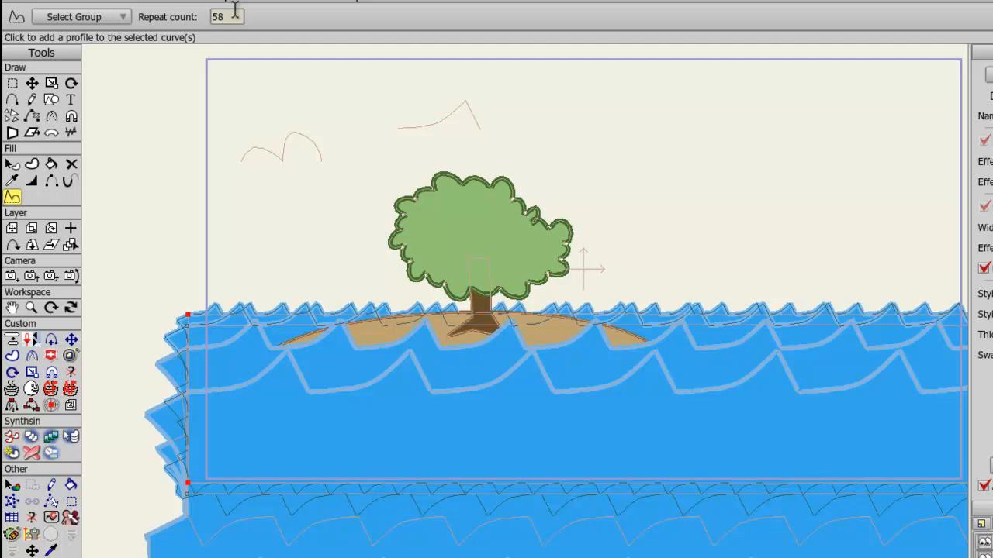
pyautogui.click(140, 198)
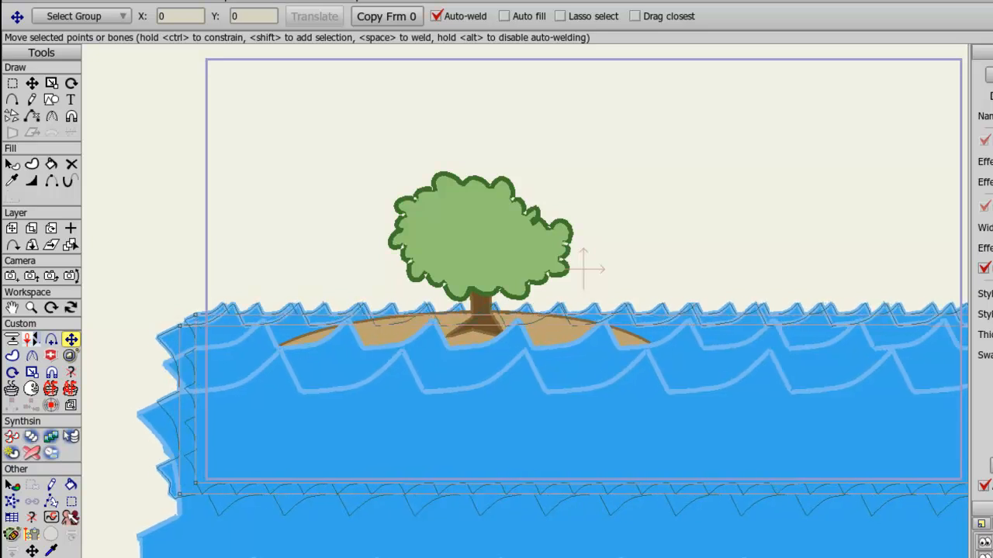
# Step: Switch to the foreground water layer and select the second point of its animated wave curve
pyautogui.moveTo(673, 228); pyautogui.dragTo(591, 264)
pyautogui.scroll(-2, 595, 268)
pyautogui.moveTo(763, 406); pyautogui.dragTo(816, 418)
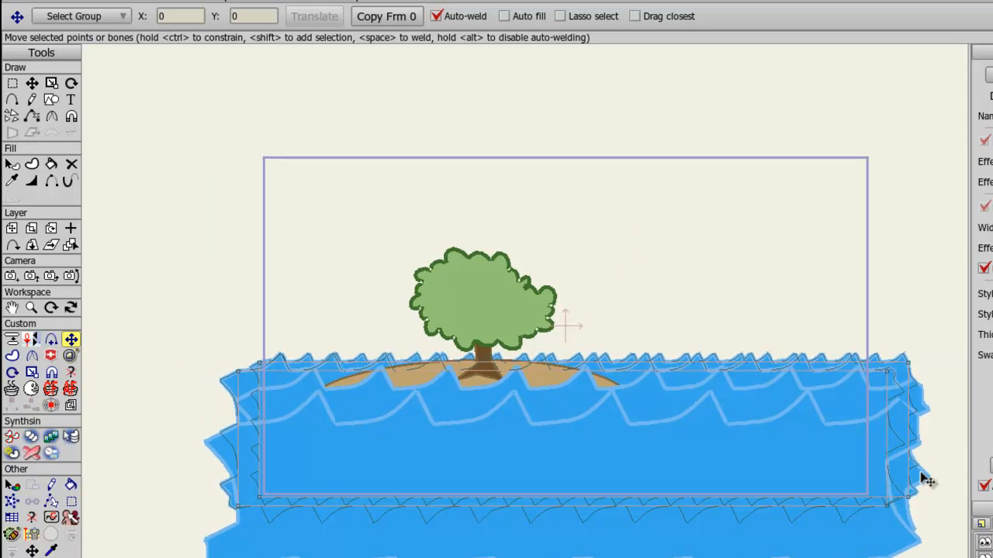
pyautogui.click(983, 554)
pyautogui.click(983, 555)
pyautogui.click(983, 555)
pyautogui.moveTo(471, 194); pyautogui.dragTo(458, 210)
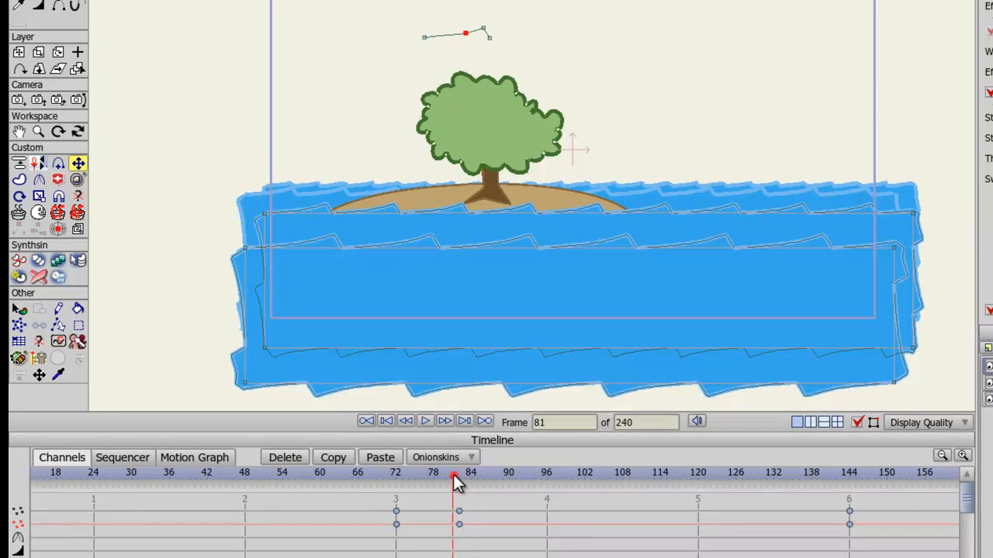
# Step: Reshape the foreground wave curve at frame 19
pyautogui.moveTo(454, 477); pyautogui.dragTo(490, 464)
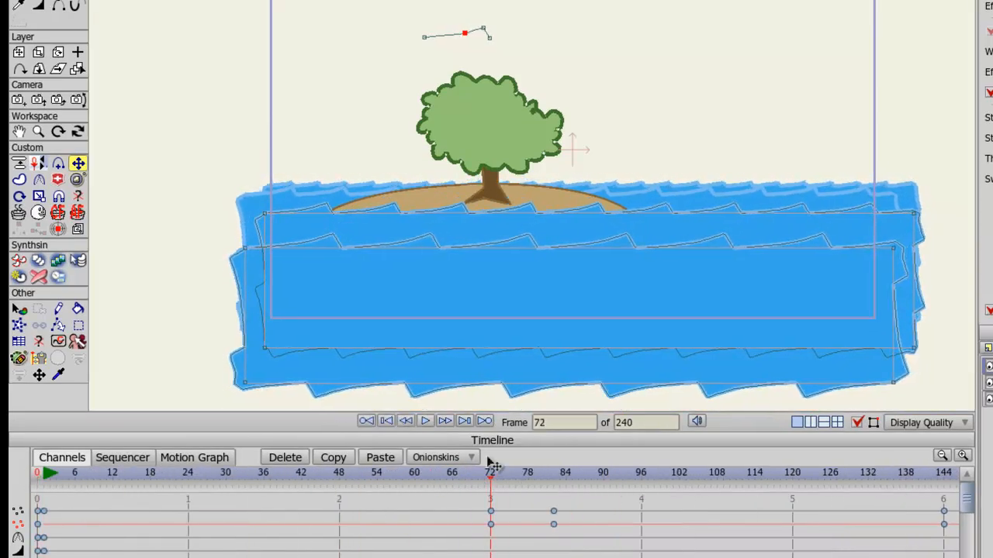
pyautogui.doubleClick(447, 37)
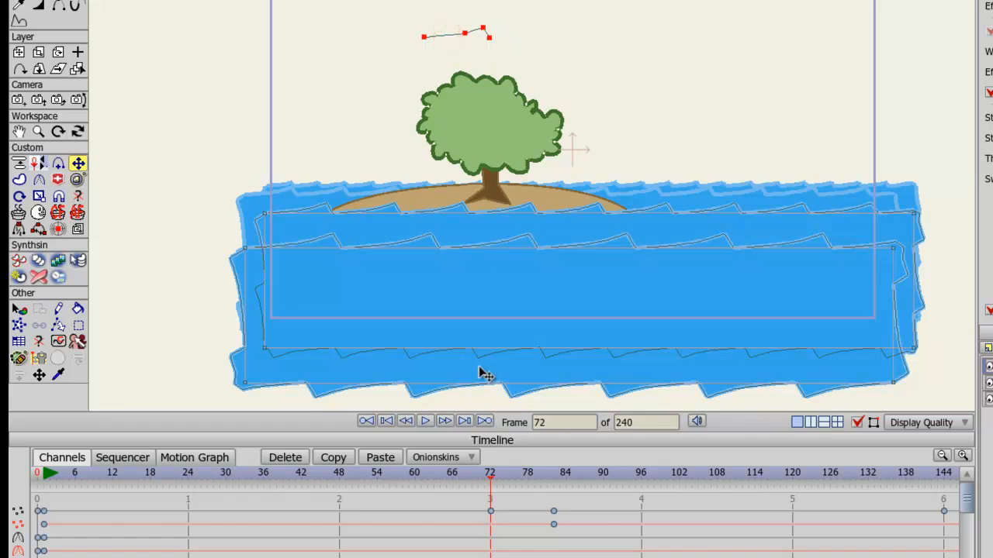
pyautogui.moveTo(490, 483); pyautogui.dragTo(157, 474)
pyautogui.moveTo(458, 34)
pyautogui.mouseDown()
pyautogui.moveTo(454, 27)
pyautogui.moveTo(478, 18)
pyautogui.moveTo(504, 34)
pyautogui.moveTo(454, 27)
pyautogui.moveTo(470, 39)
pyautogui.mouseUp()
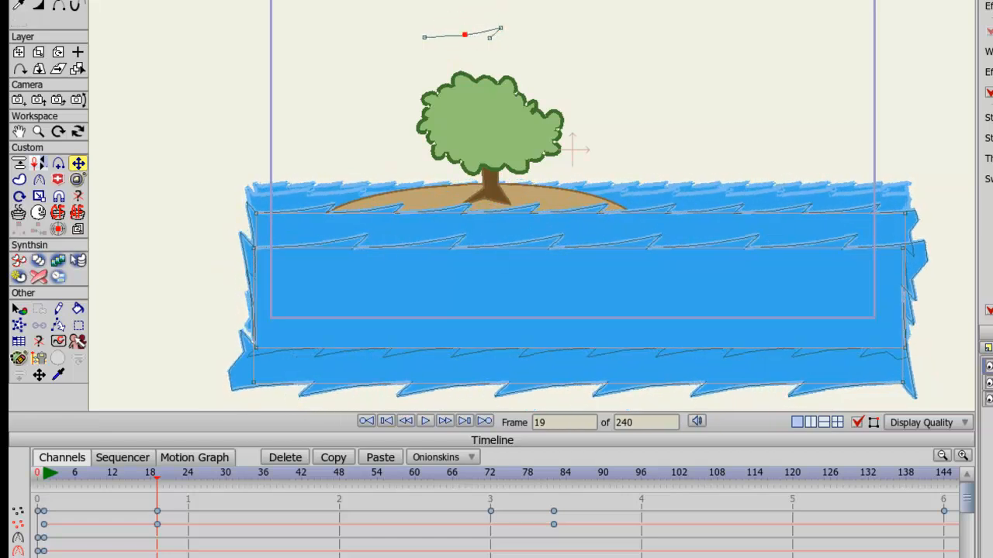
# Step: Review the wave curve's animation from frame 1 through frame 133, checking its points, and return to frame 0
pyautogui.moveTo(157, 474); pyautogui.dragTo(44, 473)
pyautogui.moveTo(478, 17); pyautogui.dragTo(463, 35)
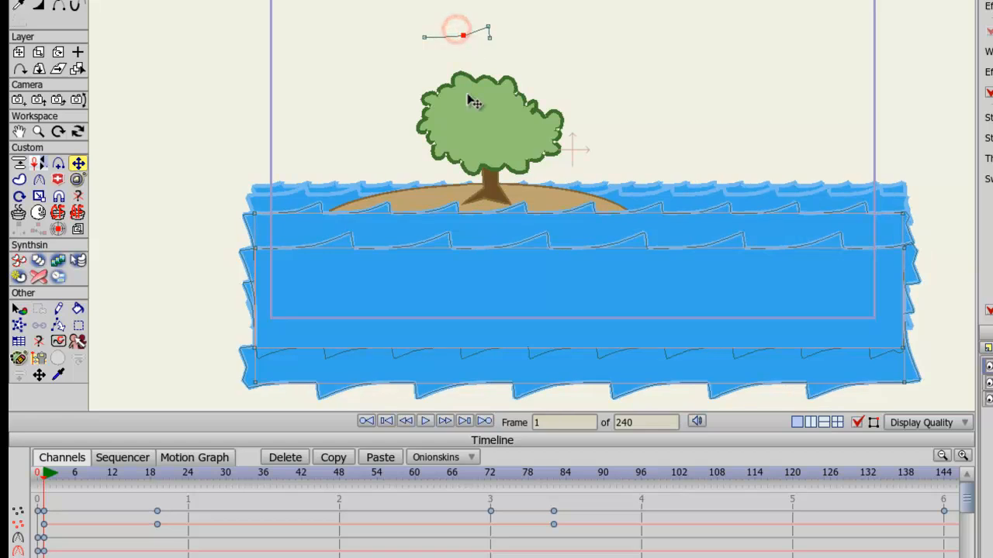
pyautogui.moveTo(50, 479); pyautogui.dragTo(779, 491)
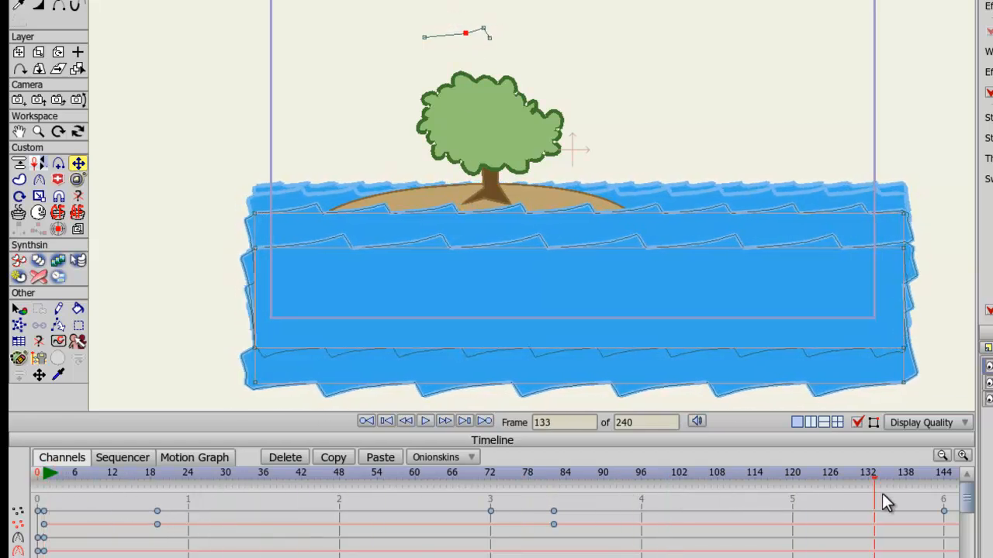
pyautogui.moveTo(463, 33); pyautogui.dragTo(419, 37)
pyautogui.click(454, 33)
pyautogui.moveTo(938, 478); pyautogui.dragTo(21, 484)
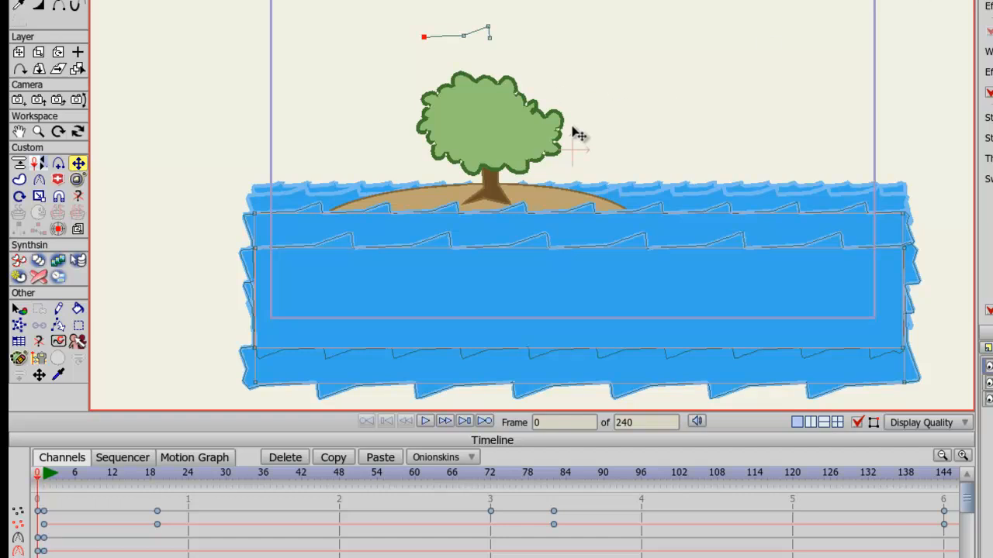
# Step: Switch to the island and tree layer and select the whole foliage curve
pyautogui.click(616, 241)
pyautogui.scroll(2, 533, 191)
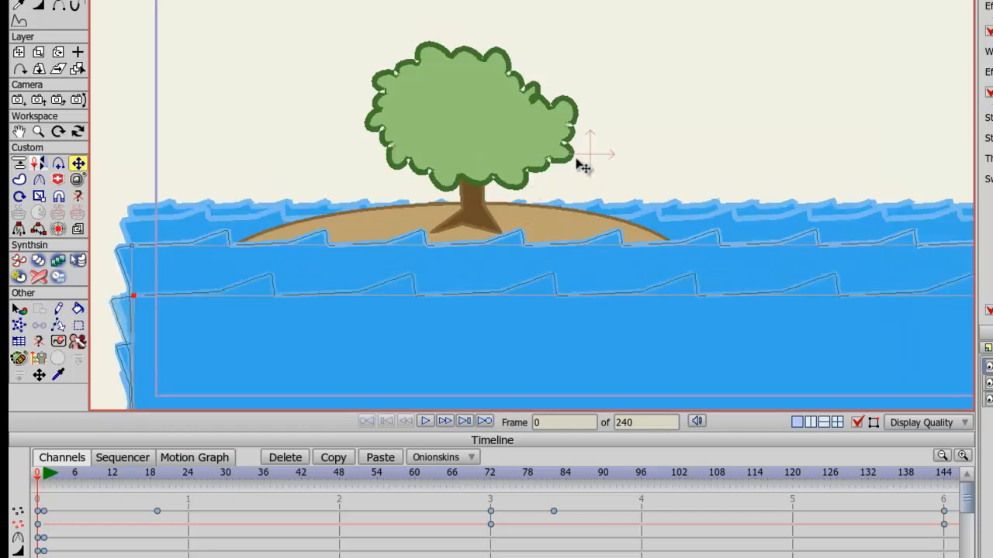
pyautogui.keyDown('alt'); pyautogui.rightClick(500, 143); pyautogui.keyUp('alt')
pyautogui.click(513, 120)
pyautogui.scroll(2, 597, 56)
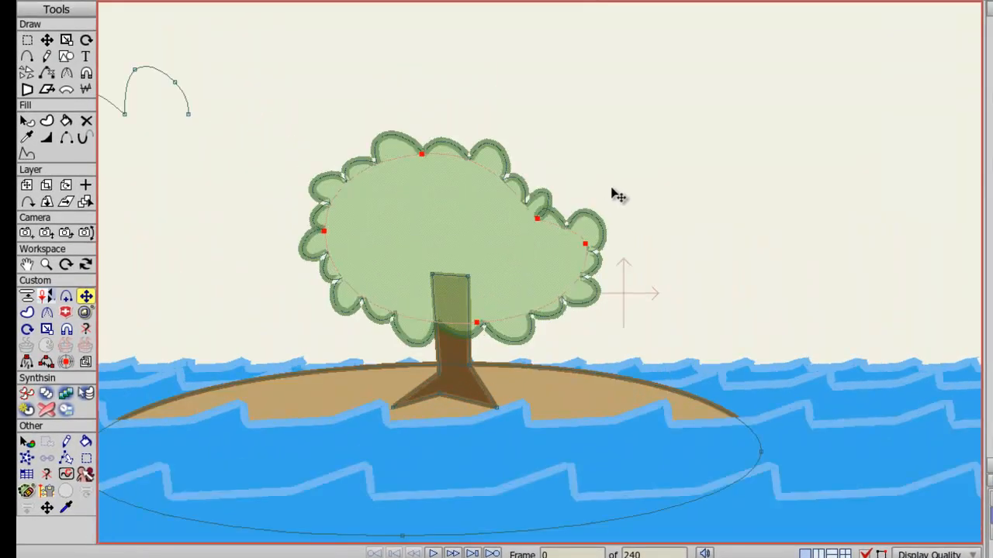
pyautogui.moveTo(412, 77); pyautogui.dragTo(527, 84)
# Step: Partly hide the foliage outline with Stroke Exposure and restore the full outline
pyautogui.click(86, 139)
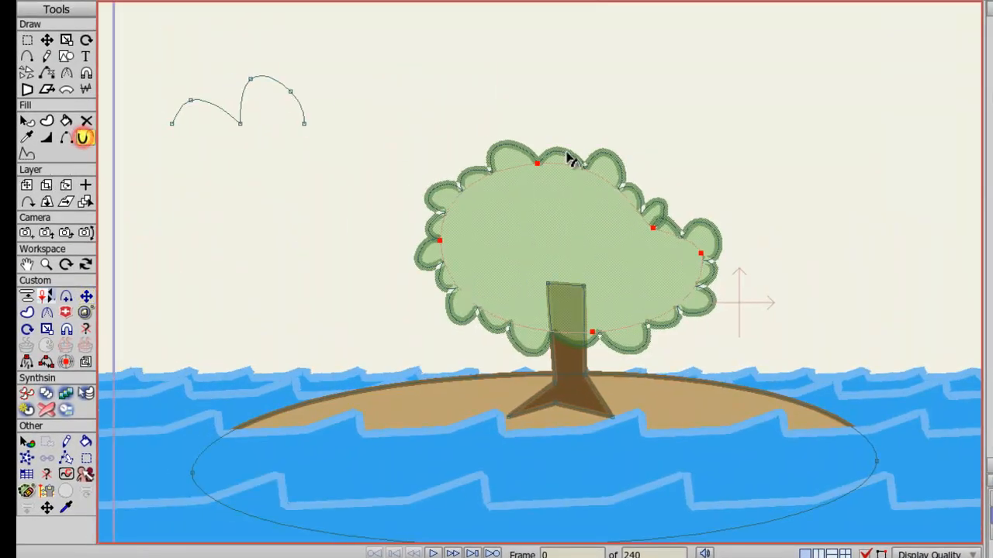
pyautogui.click(568, 155)
pyautogui.moveTo(171, 152)
pyautogui.mouseDown()
pyautogui.moveTo(487, 150)
pyautogui.moveTo(14, 172)
pyautogui.moveTo(660, 182)
pyautogui.moveTo(133, 173)
pyautogui.moveTo(322, 173)
pyautogui.moveTo(249, 182)
pyautogui.moveTo(414, 178)
pyautogui.moveTo(372, 184)
pyautogui.moveTo(105, 149)
pyautogui.mouseUp()
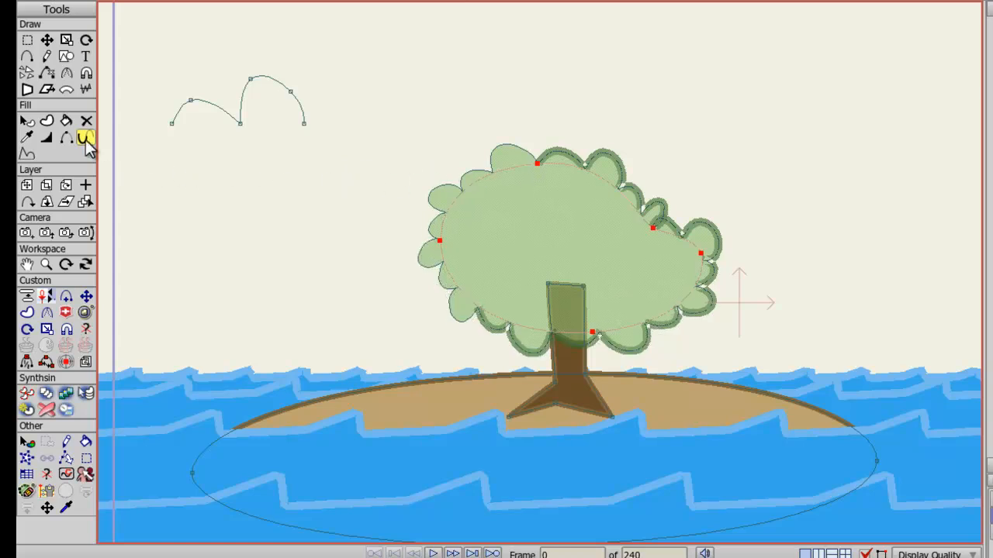
pyautogui.moveTo(448, 218)
pyautogui.mouseDown()
pyautogui.moveTo(70, 219)
pyautogui.moveTo(804, 217)
pyautogui.moveTo(427, 204)
pyautogui.moveTo(570, 184)
pyautogui.moveTo(751, 187)
pyautogui.moveTo(403, 183)
pyautogui.moveTo(904, 204)
pyautogui.moveTo(559, 197)
pyautogui.moveTo(310, 204)
pyautogui.moveTo(720, 210)
pyautogui.moveTo(203, 208)
pyautogui.mouseUp()
pyautogui.moveTo(499, 210); pyautogui.dragTo(286, 149)
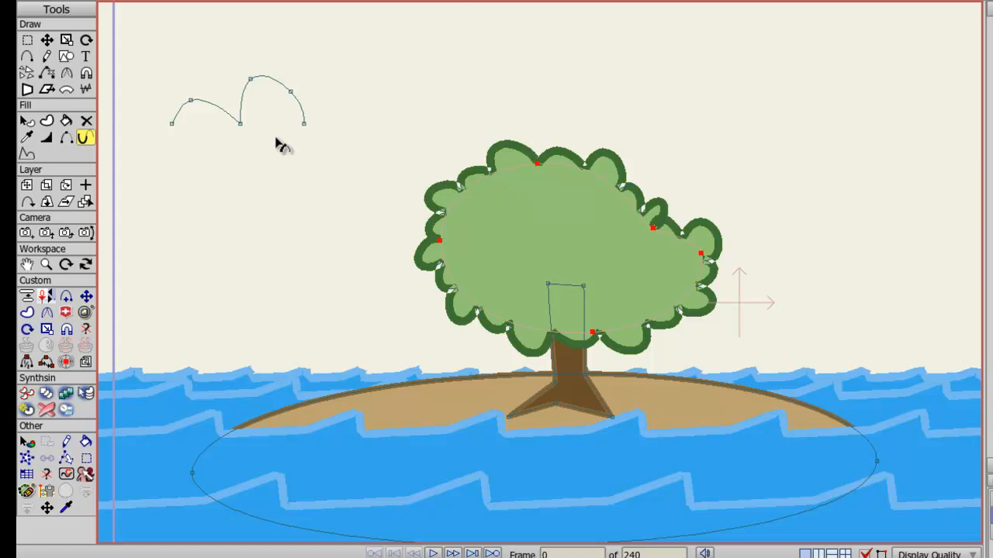
# Step: Lower the two upper points of the larger bump in the foliage's profile curve slightly
pyautogui.press('t')
pyautogui.moveTo(250, 79)
pyautogui.mouseDown()
pyautogui.moveTo(264, 69)
pyautogui.moveTo(259, 87)
pyautogui.moveTo(267, 74)
pyautogui.moveTo(318, 96)
pyautogui.moveTo(268, 78)
pyautogui.moveTo(248, 87)
pyautogui.mouseUp()
pyautogui.moveTo(318, 95); pyautogui.dragTo(292, 96)
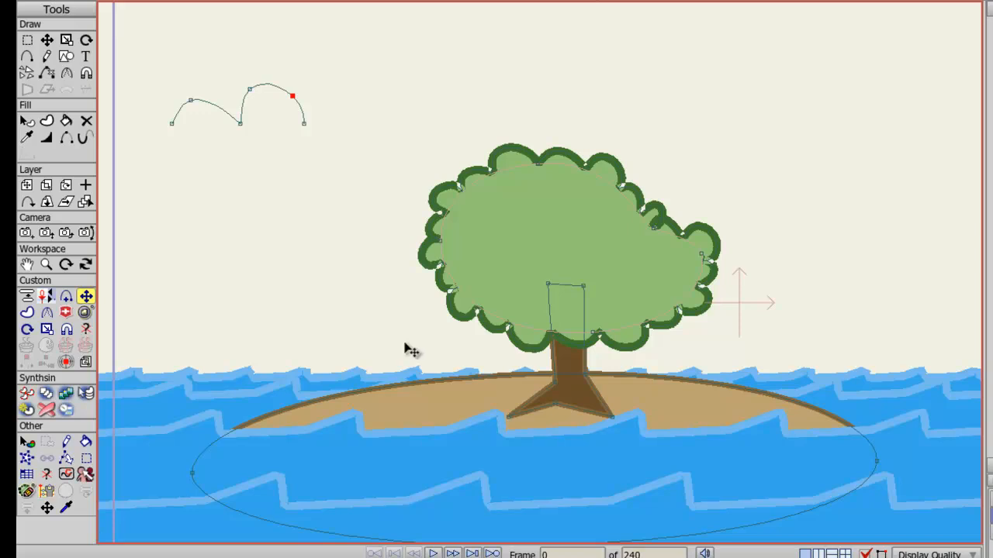
# Step: Examine the whole island scene while its waves animate
pyautogui.scroll(-5, 403, 347)
pyautogui.moveTo(464, 343); pyautogui.dragTo(405, 346)
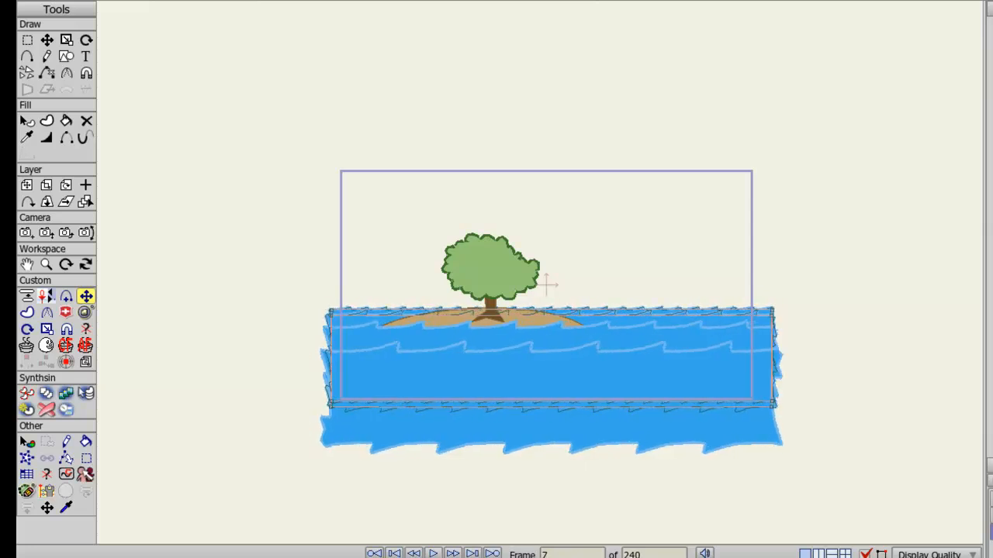
pyautogui.scroll(-3, 442, 430)
pyautogui.scroll(6, 446, 430)
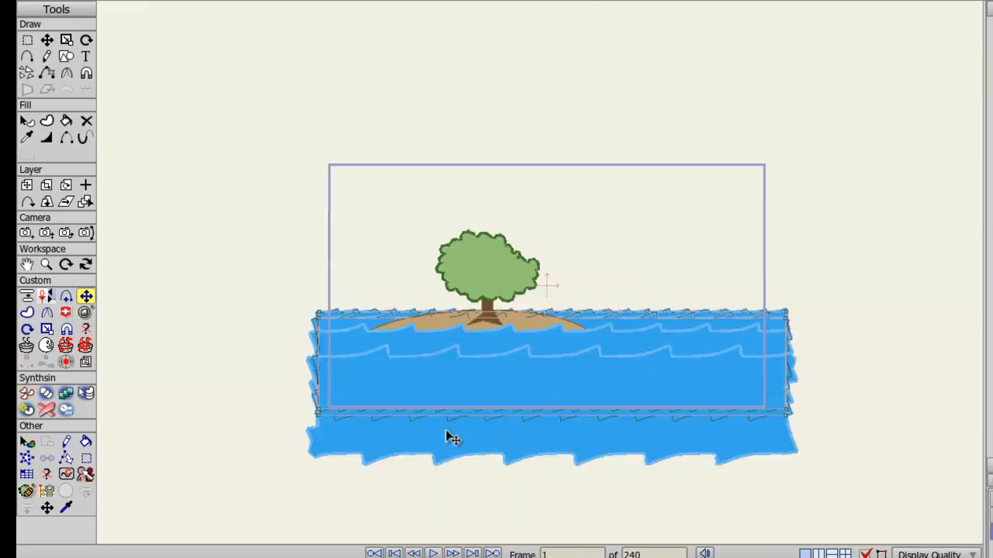